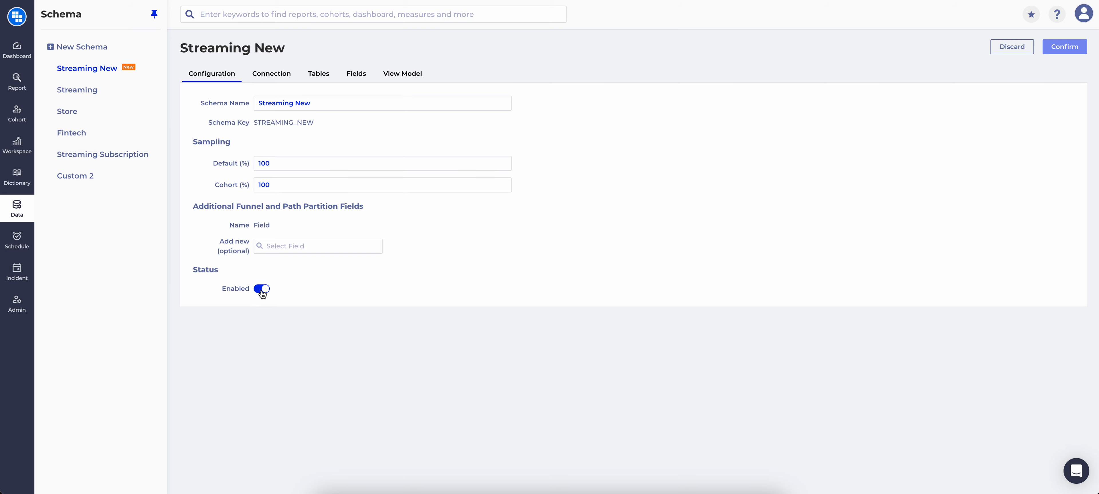
- Review the data source connection settings and the available warehouse types of the Streaming New schema
left_click(269, 74)
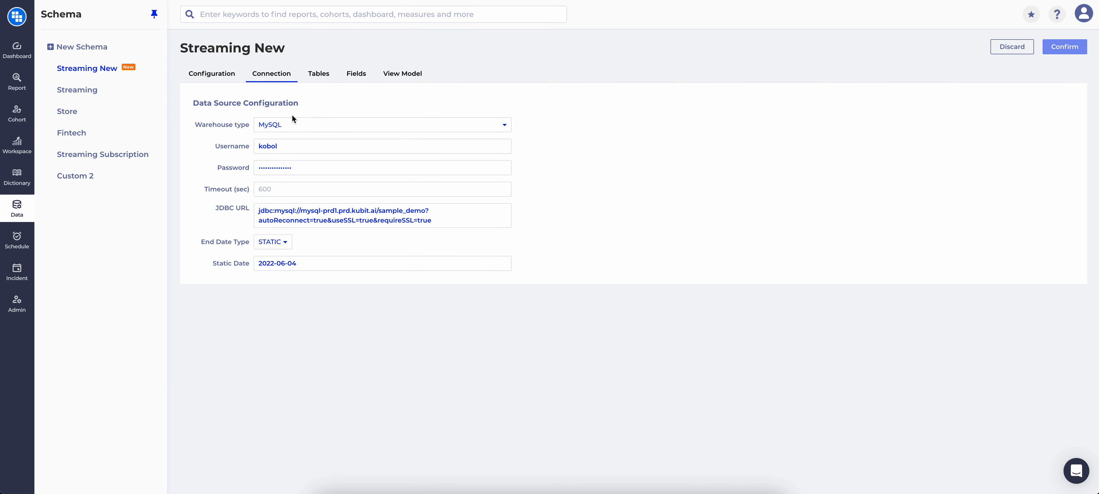
left_click(295, 127)
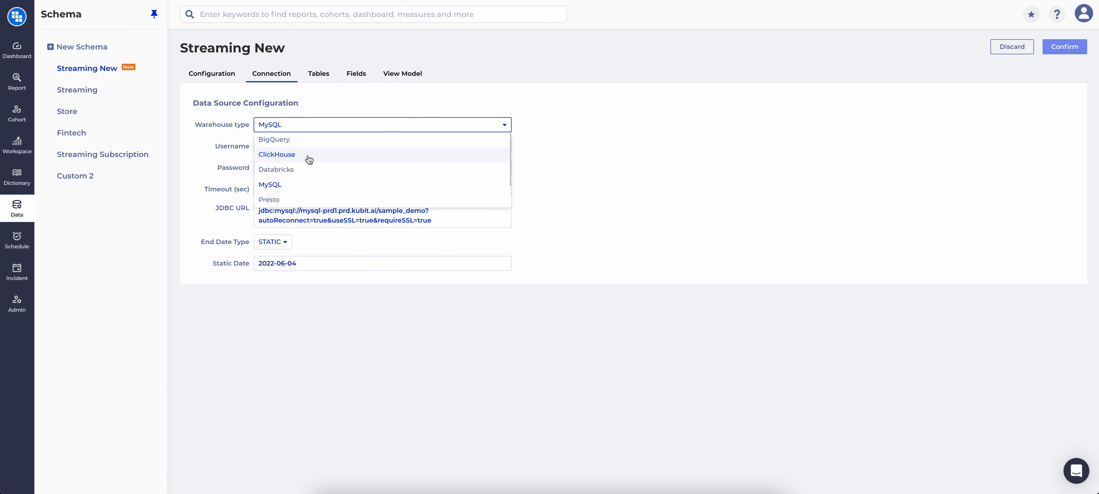
left_click(324, 96)
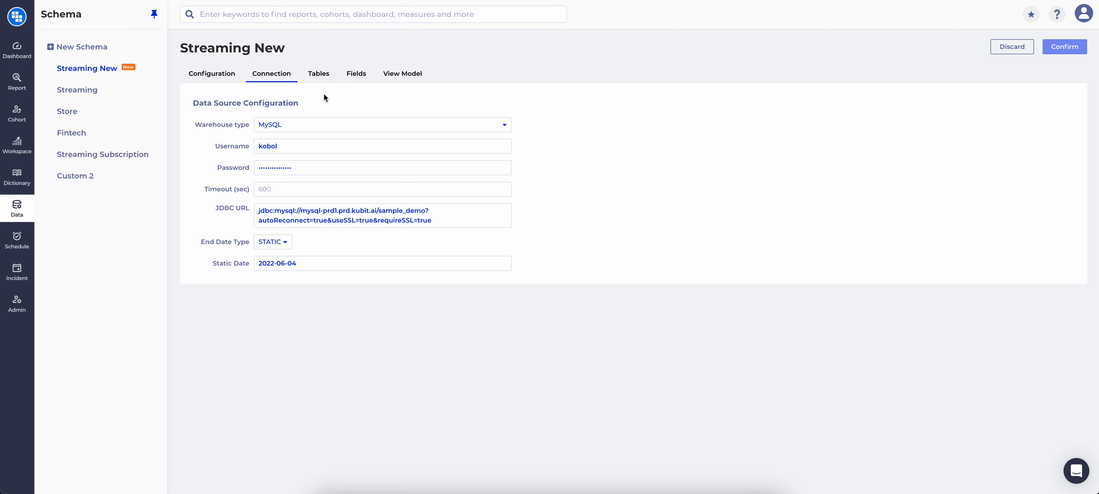
- Add the streaming_fact table from sample_demo to the schema as a Fact table
left_click(321, 76)
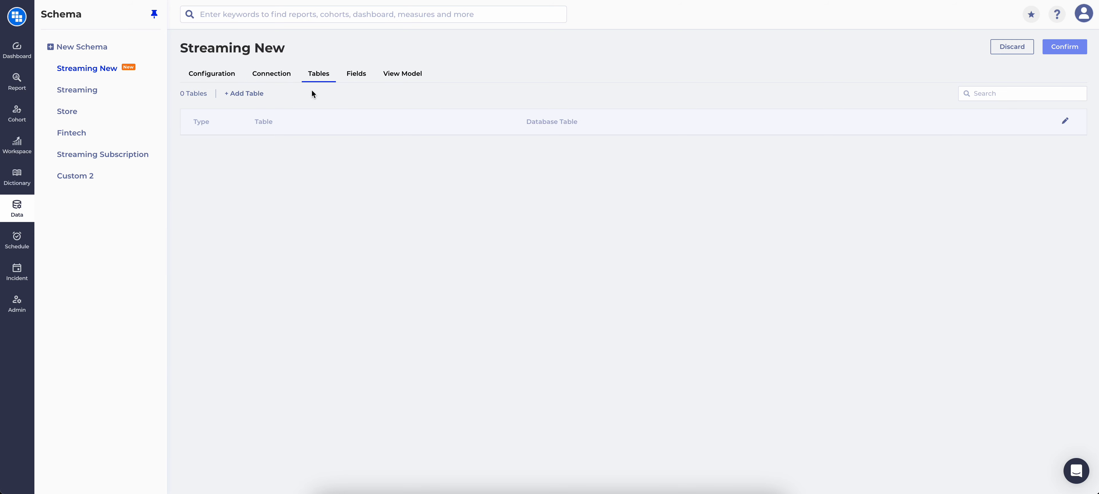
left_click(244, 94)
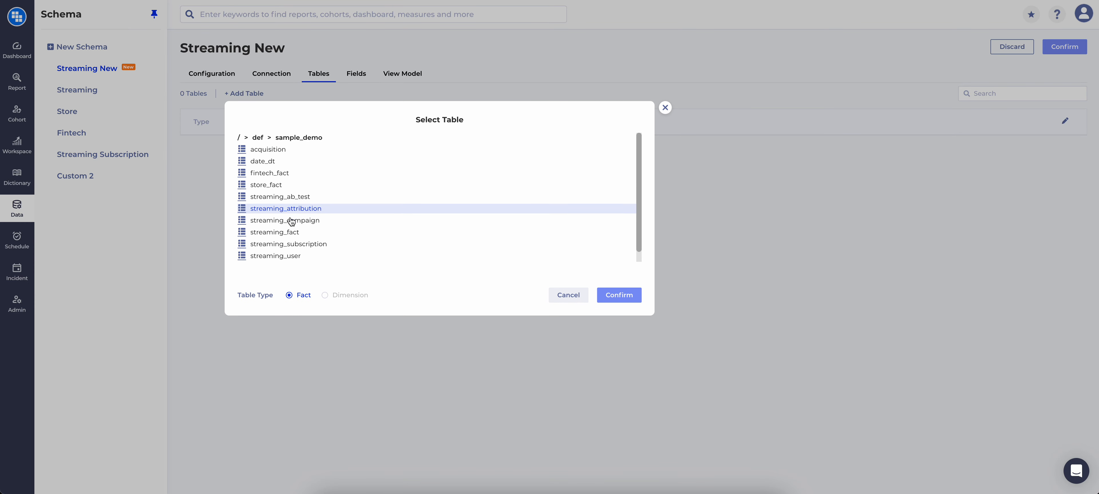
scroll(310, 166, "down", 1)
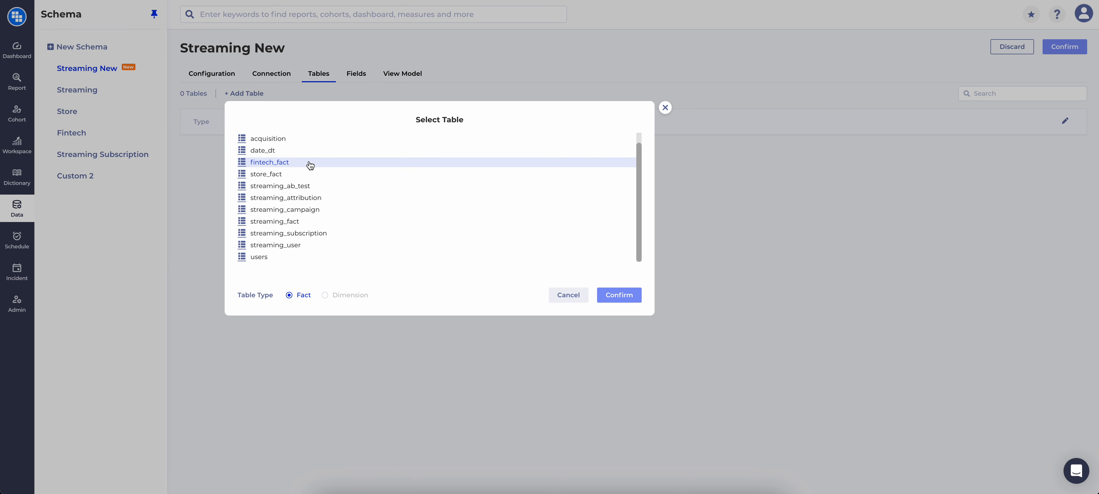
scroll(311, 166, "up", 1)
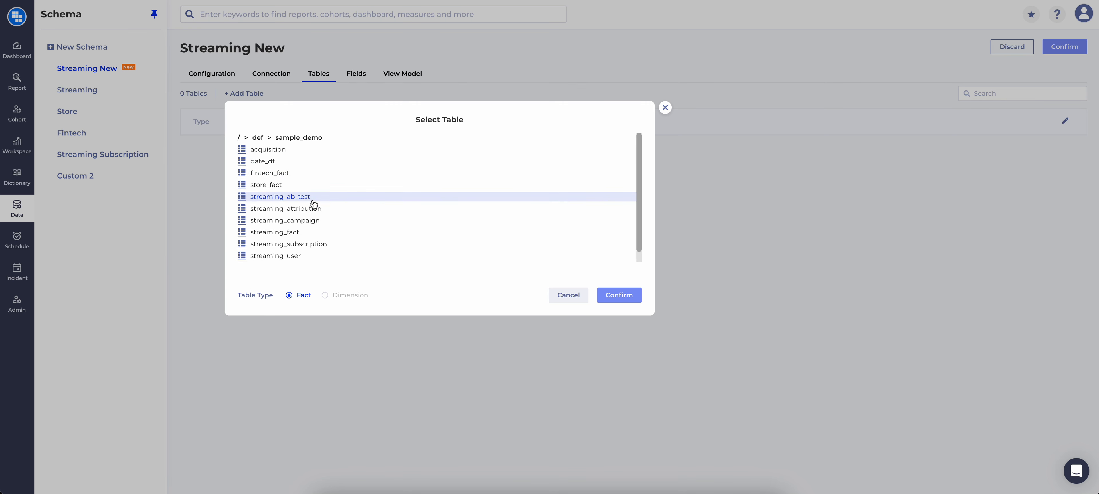
scroll(341, 189, "down", 1)
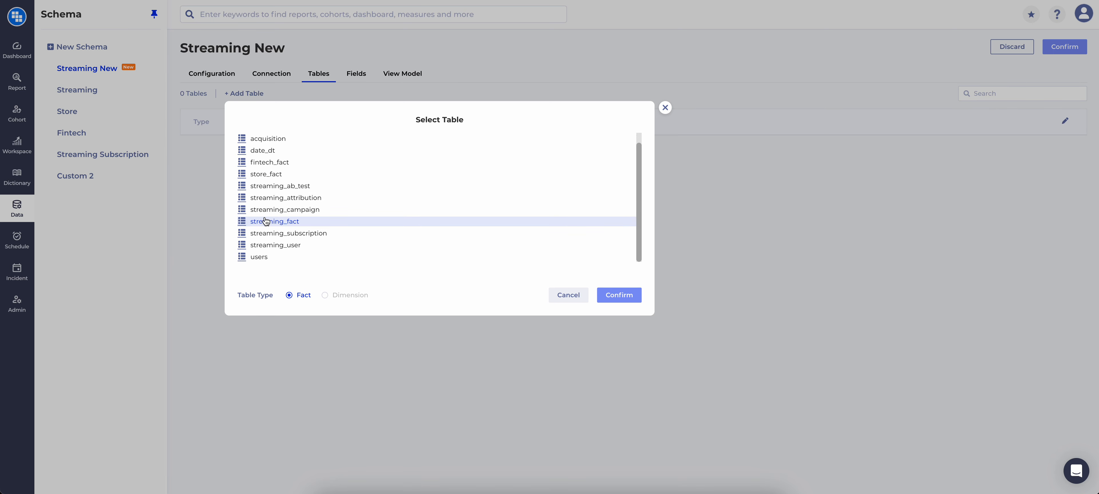
left_click(280, 223)
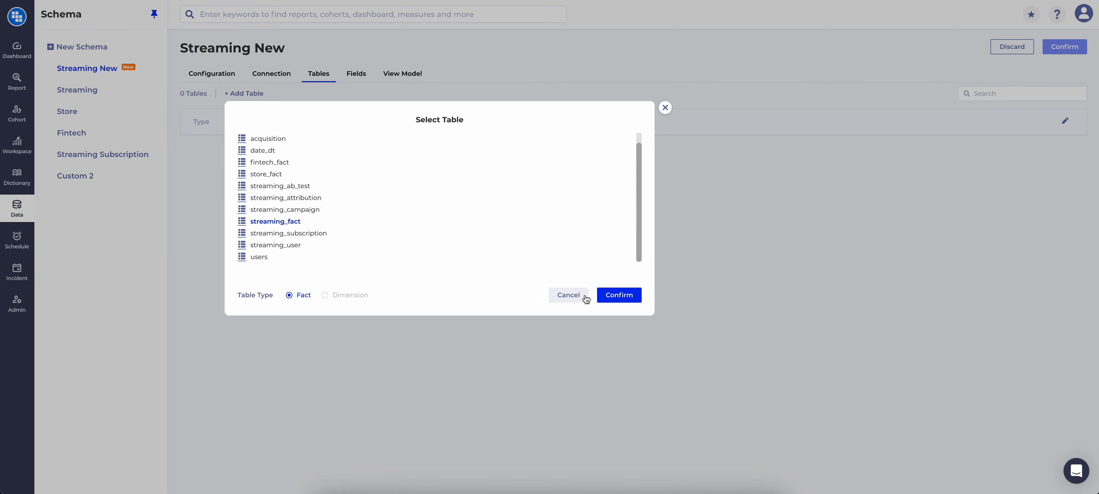
left_click(619, 296)
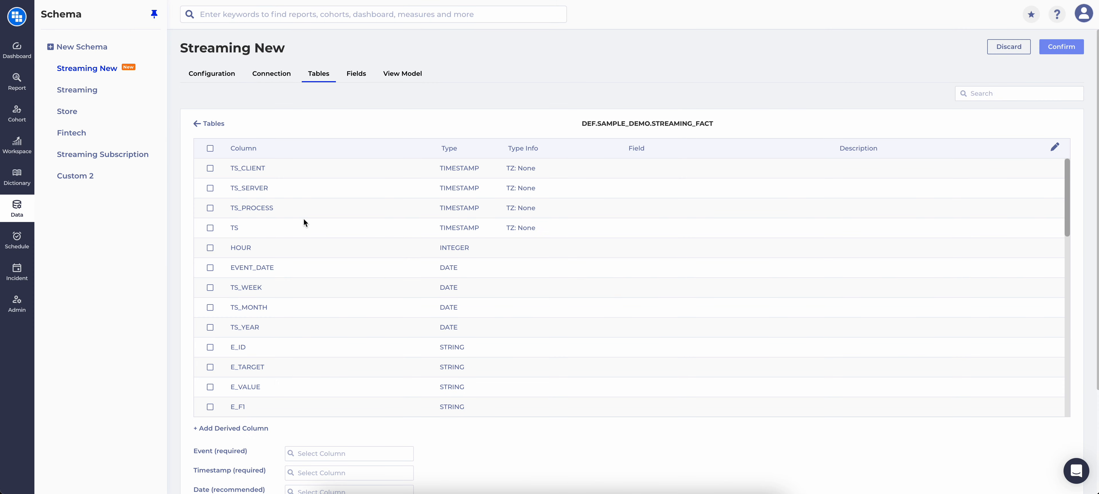
- Look through the columns of the streaming_fact table and assign event_name as its required Event column
scroll(306, 217, "down", 4)
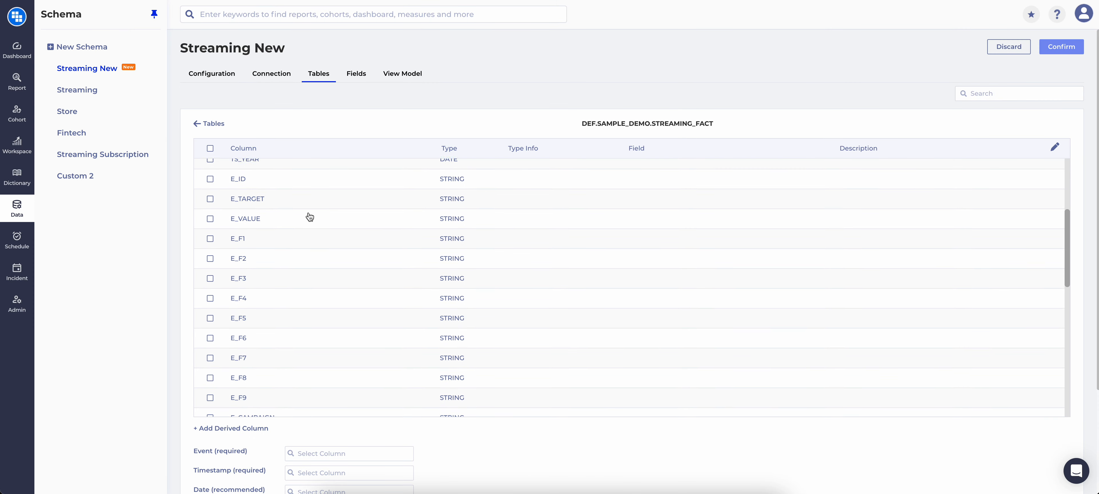
scroll(310, 217, "down", 10)
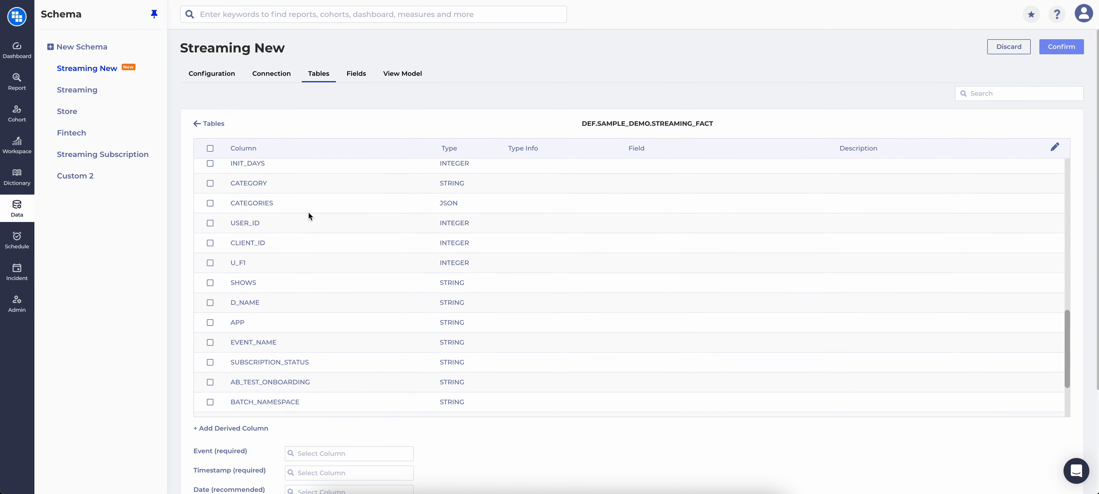
scroll(309, 214, "down", 1)
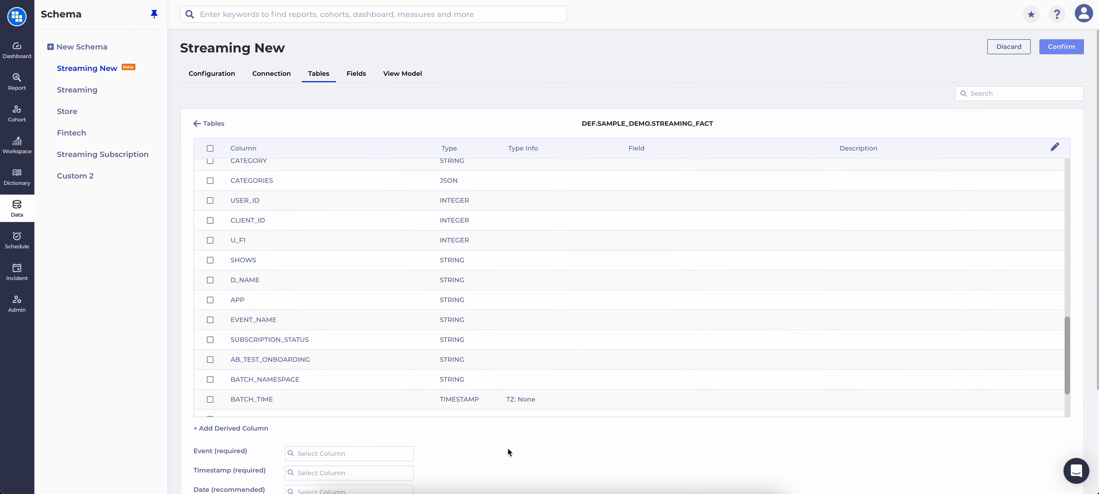
scroll(507, 448, "down", 3)
left_click(304, 320)
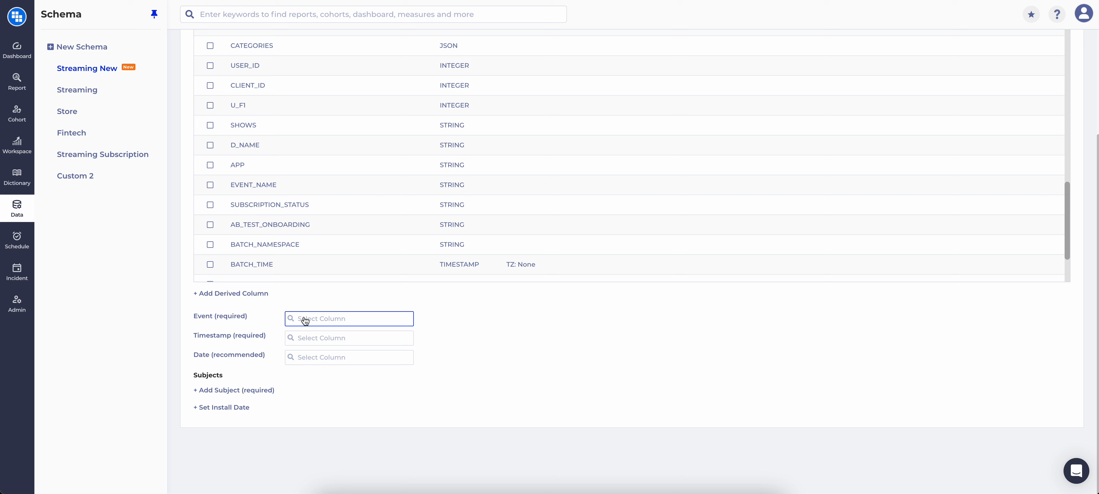
left_click(309, 322)
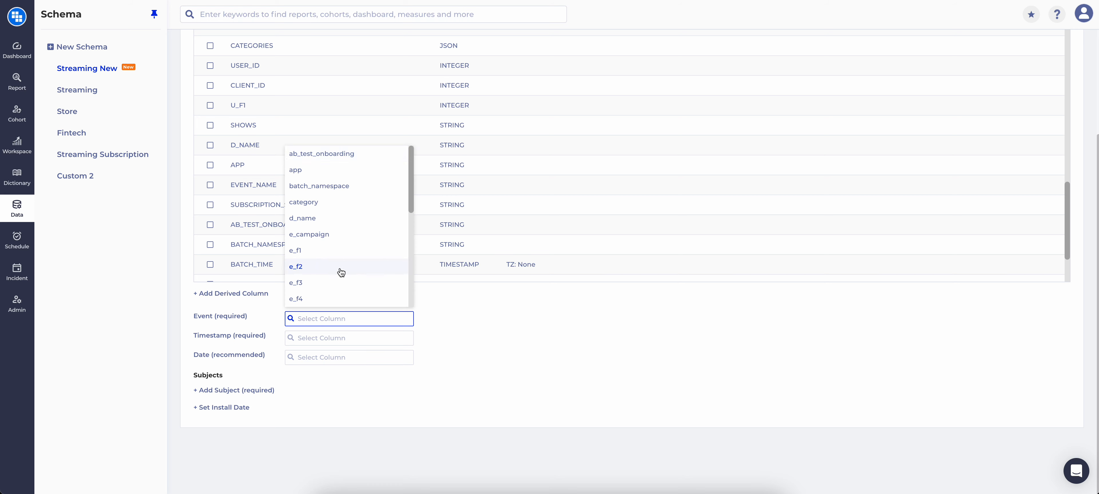
type("eve")
left_click(326, 302)
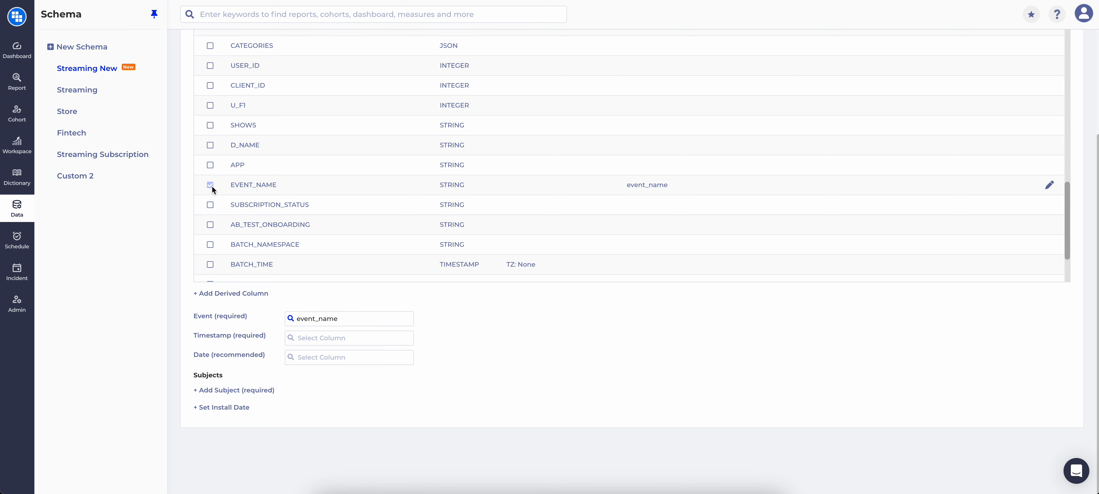
- Assign ts as the Timestamp column and event_date as the Date column
left_click(305, 339)
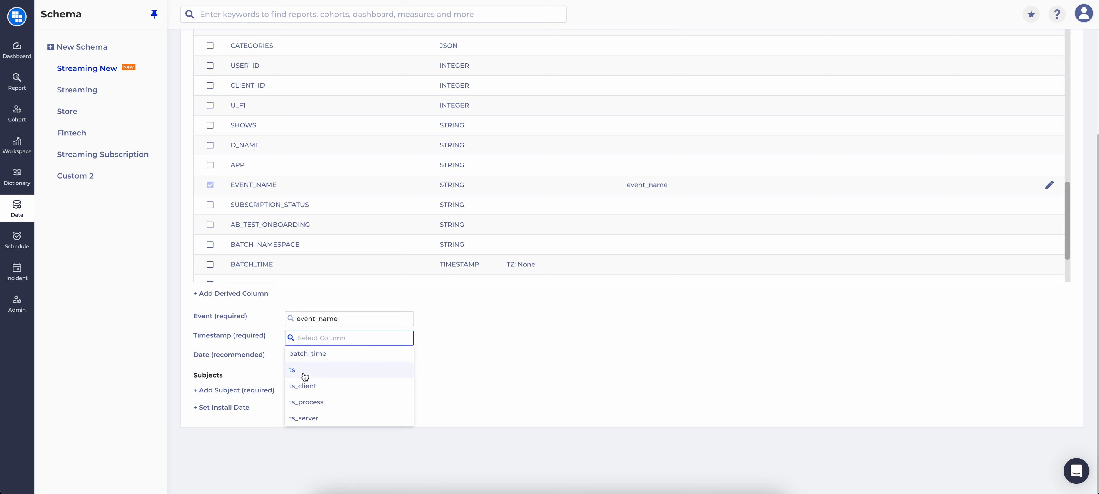
type("ts")
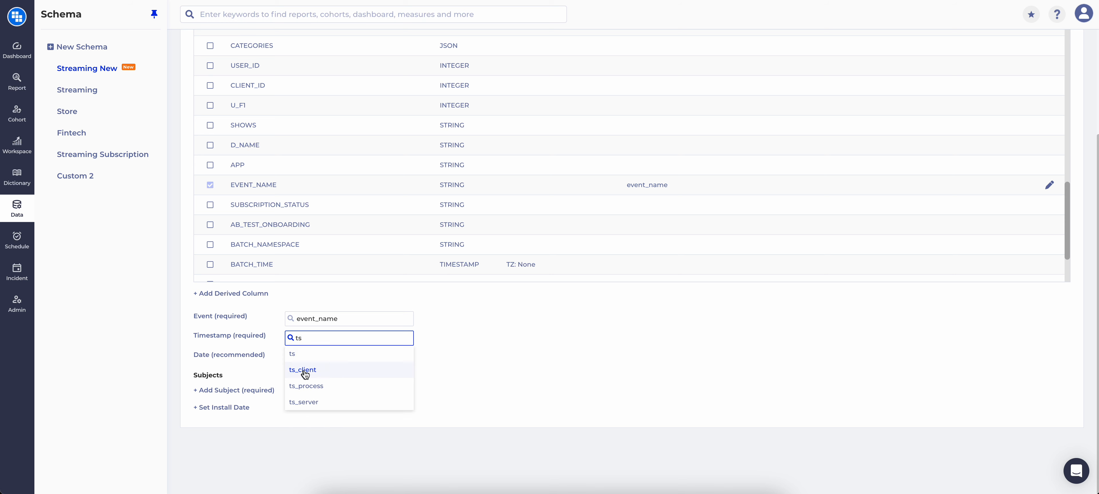
left_click(298, 353)
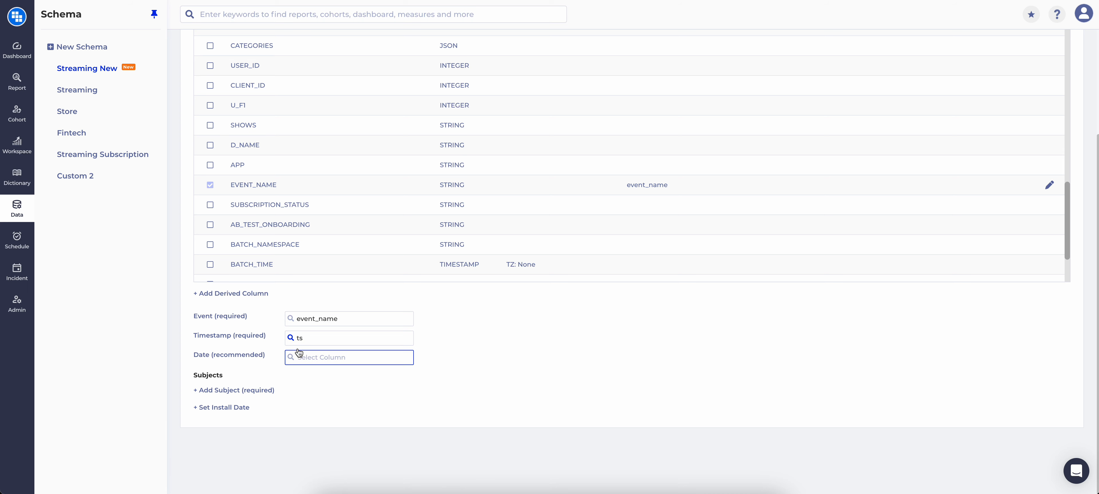
left_click(315, 362)
left_click(312, 373)
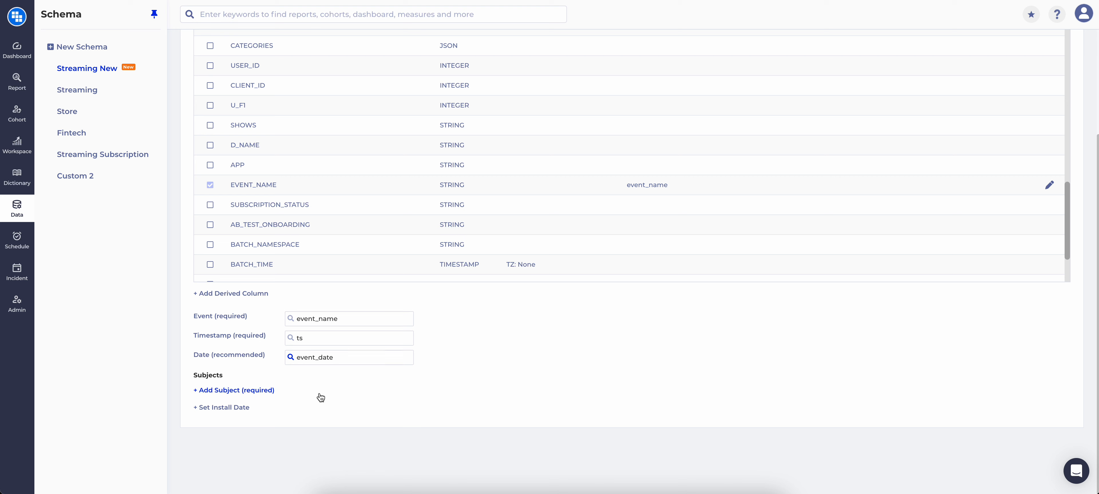
- Add the required User subject and map it to the user_id column
left_click(224, 391)
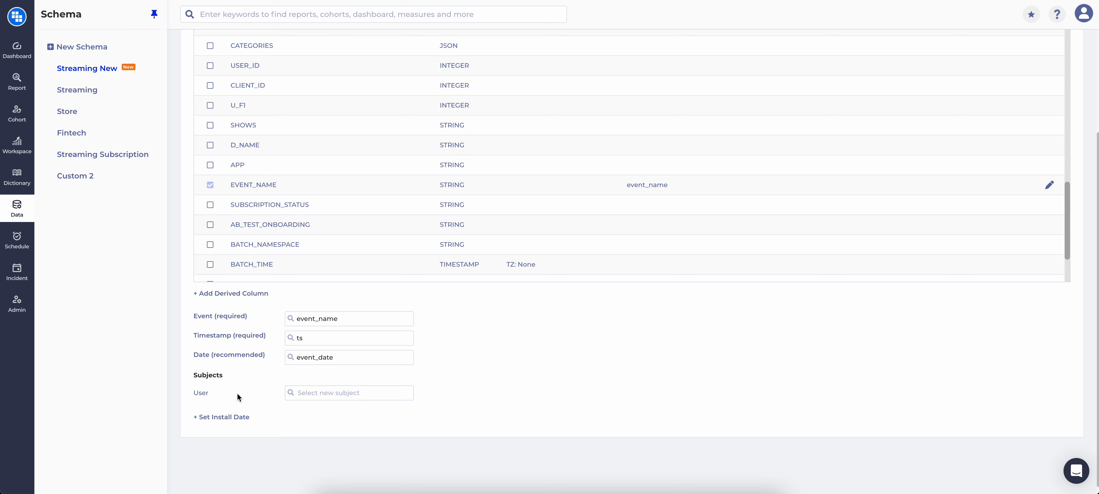
left_click(327, 393)
type("user")
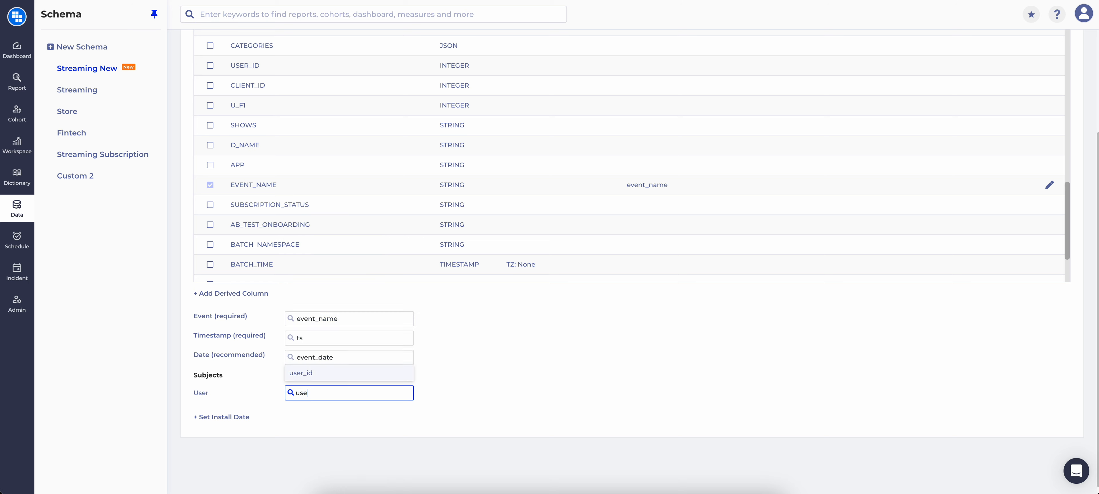
left_click(321, 373)
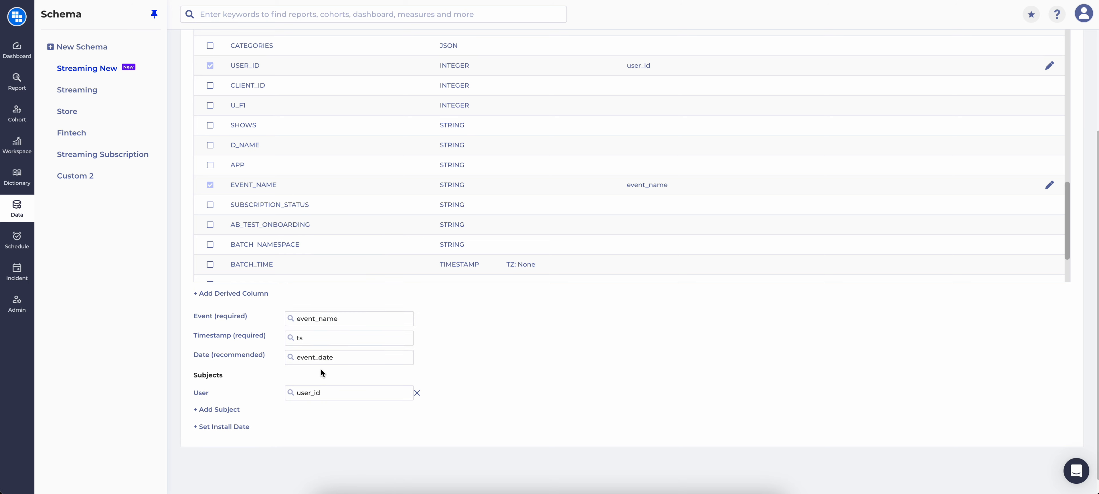
- Add a second subject and rename it Device
left_click(220, 409)
left_click(309, 413)
type("sess")
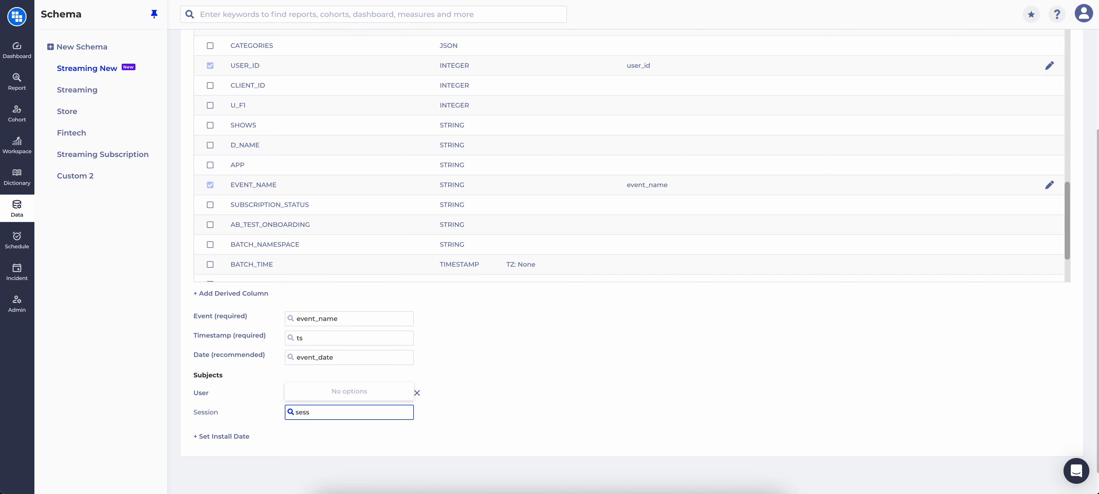
key("BackSpace")
key("BackSpace")
key("BackSpace")
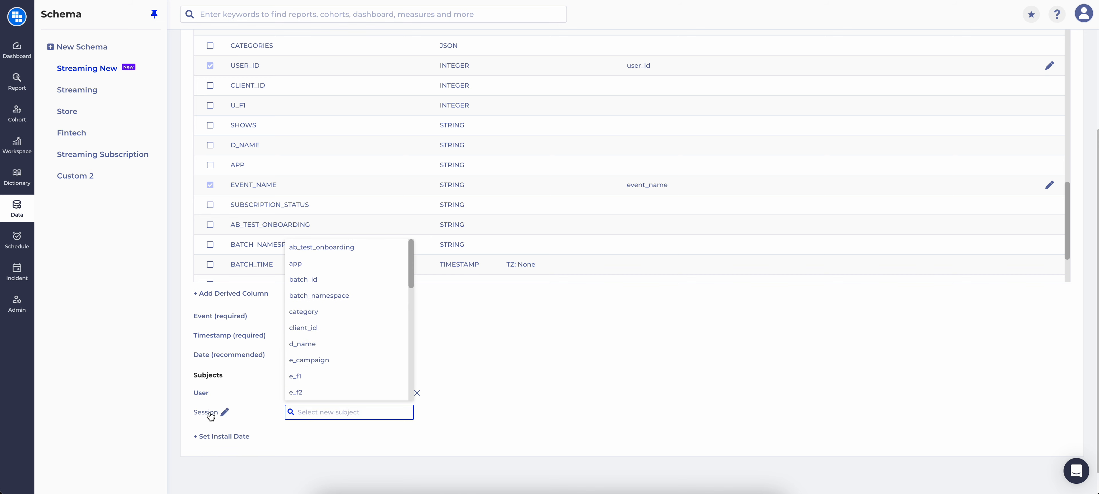
left_click(224, 413)
double_click(221, 413)
type("Device")
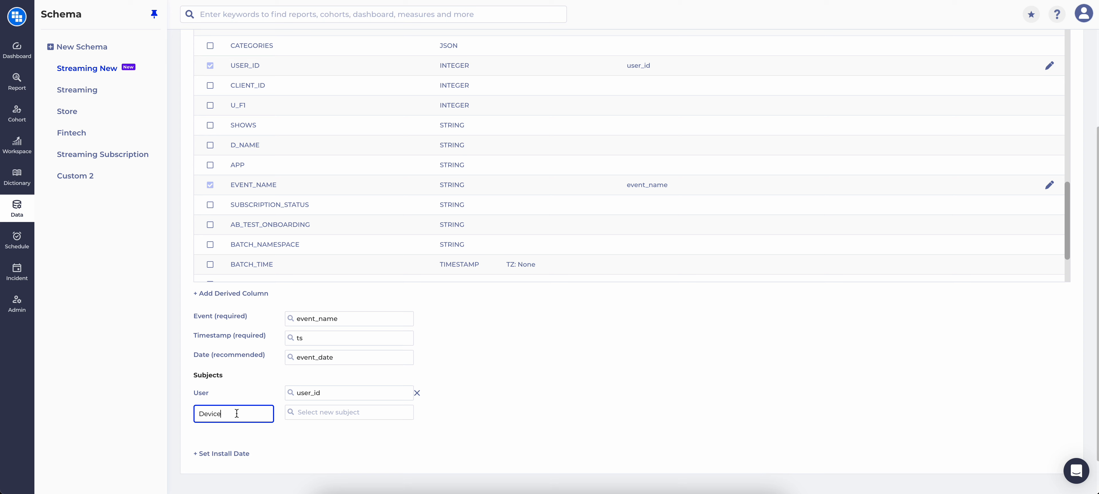
- Search the available columns for one that suits the Device subject
left_click(319, 412)
type("de")
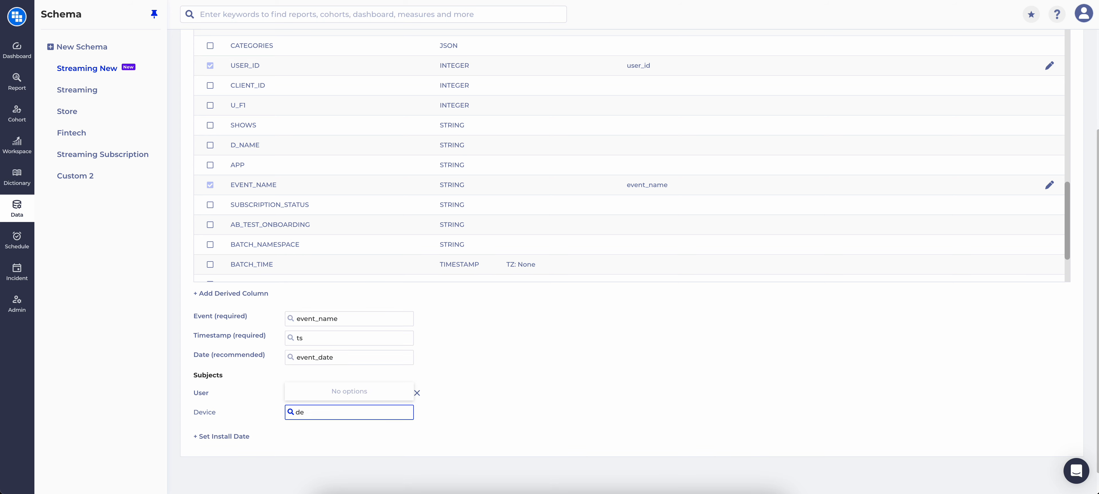
key("BackSpace")
key("BackSpace")
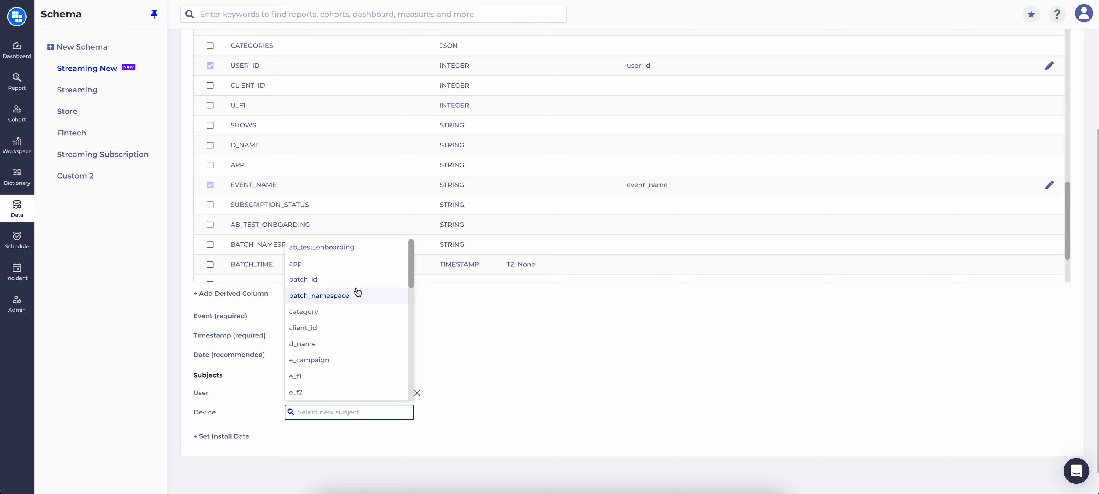
scroll(357, 294, "down", 6)
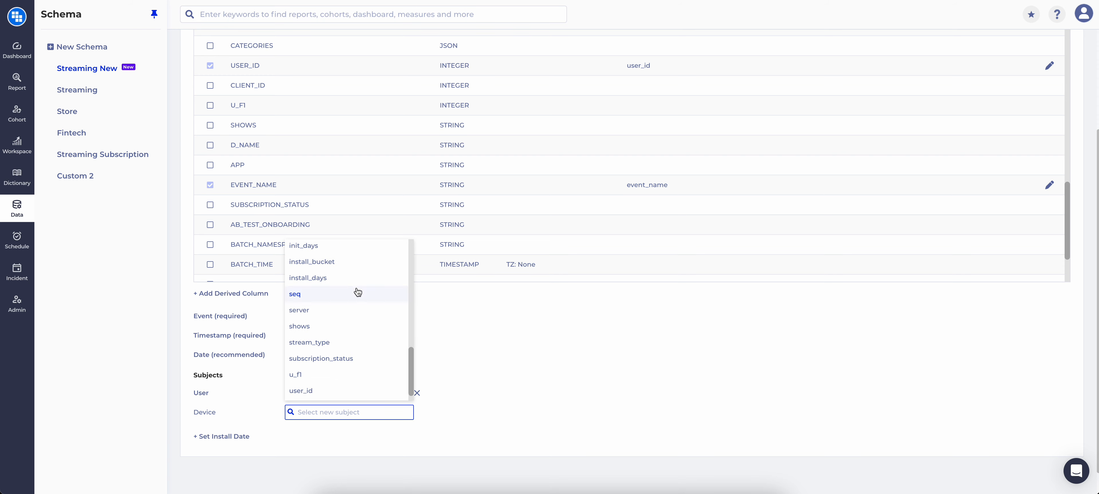
left_click(342, 436)
left_click(318, 413)
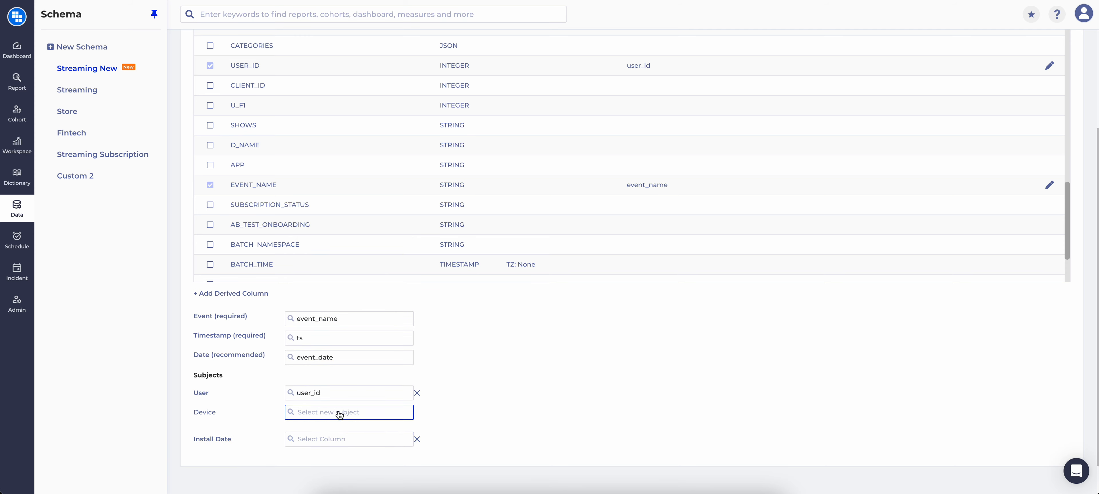
left_click(315, 444)
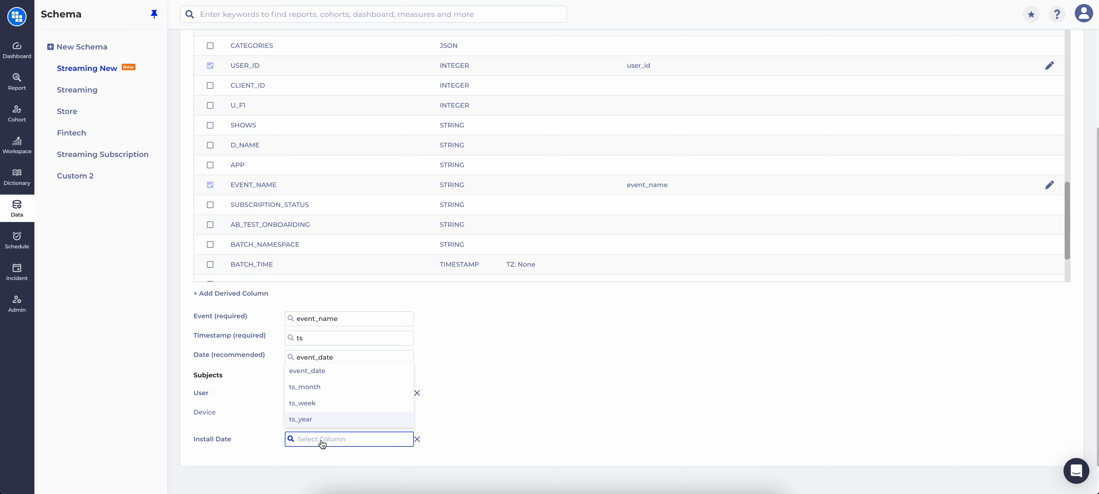
triple_click(417, 442)
left_click(417, 440)
left_click(223, 436)
left_click(417, 440)
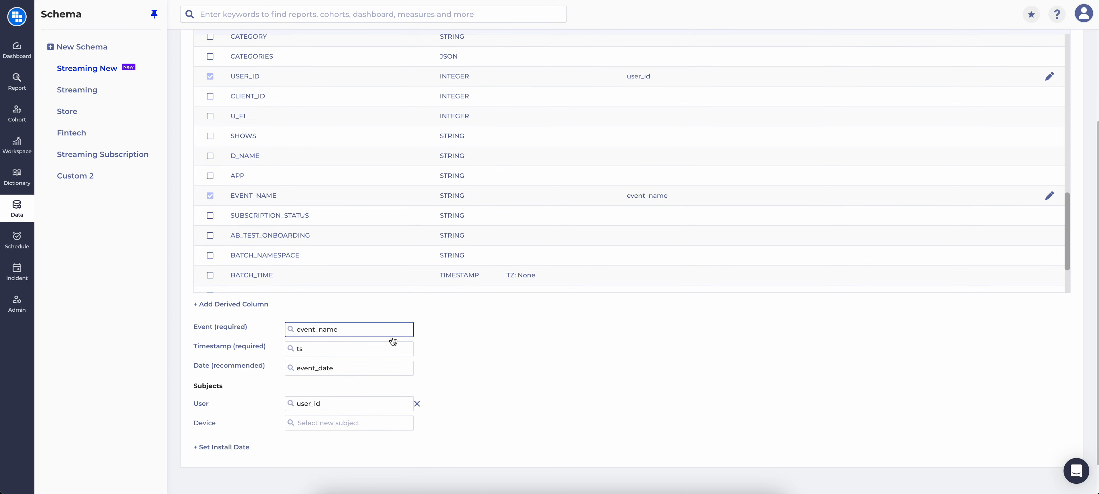
- Include the TS_CLIENT, TS_SERVER and TS_PROCESS columns of the streaming_fact table as fields
scroll(389, 341, "up", 3)
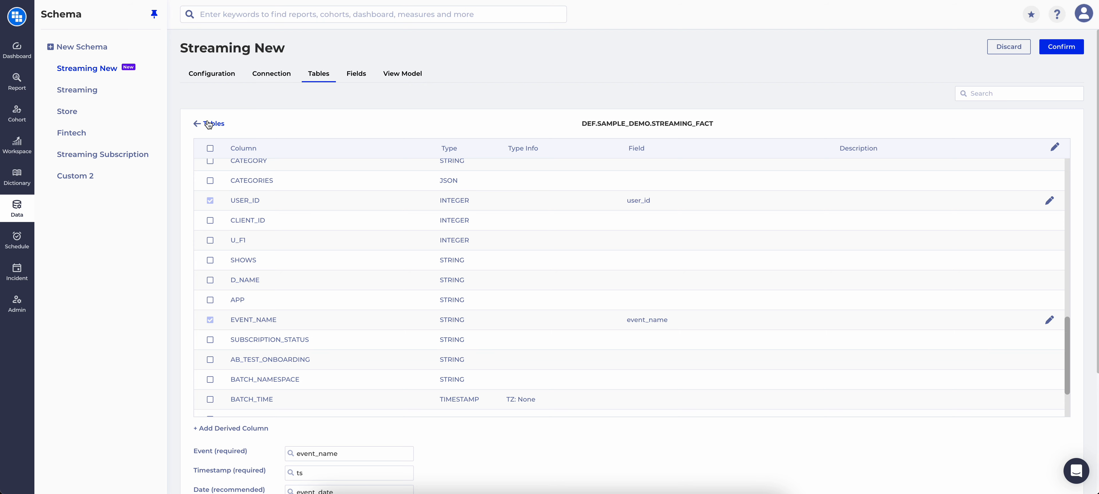
scroll(237, 283, "up", 5)
scroll(237, 283, "up", 7)
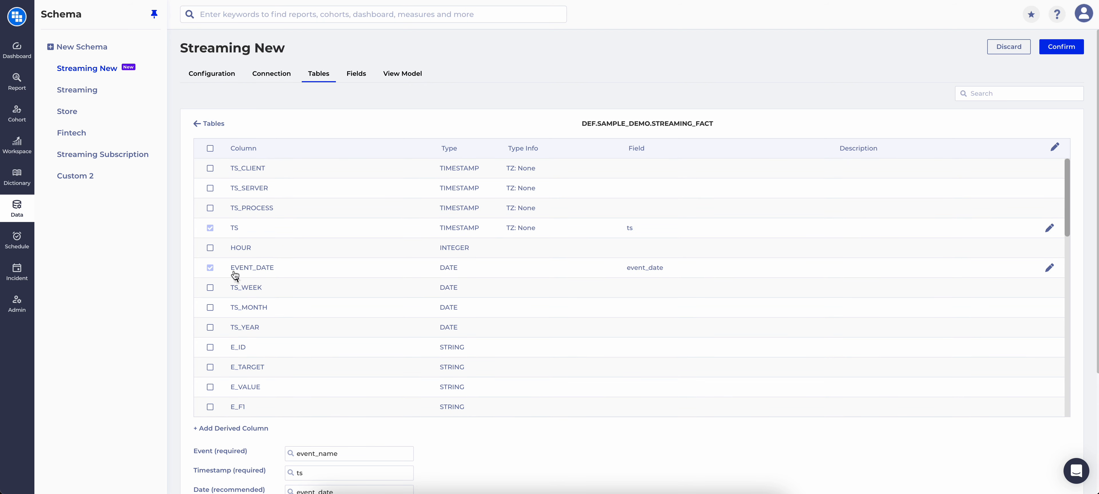
left_click(209, 168)
left_click(210, 188)
left_click(210, 208)
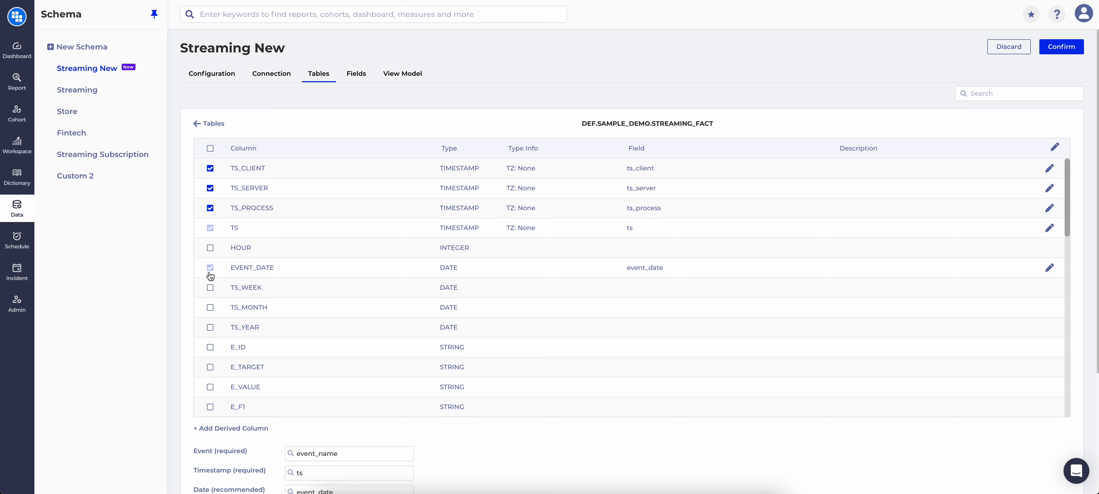
- Include the HOUR, TS_MONTH and E_TARGET columns of the streaming_fact table as fields
left_click(209, 248)
left_click(210, 307)
left_click(210, 367)
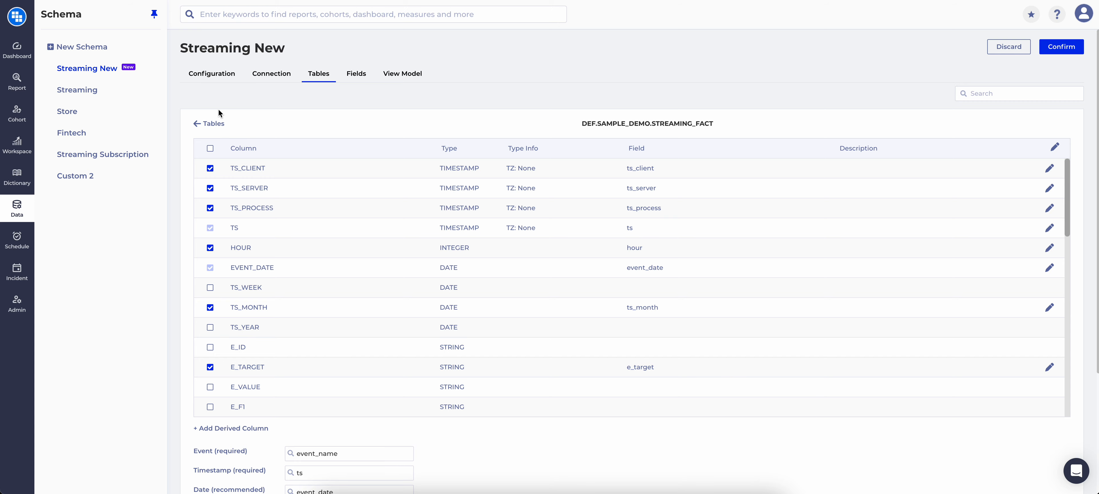
- Return to the table list and add the streaming_user table as a Dimension table
left_click(209, 123)
left_click(234, 93)
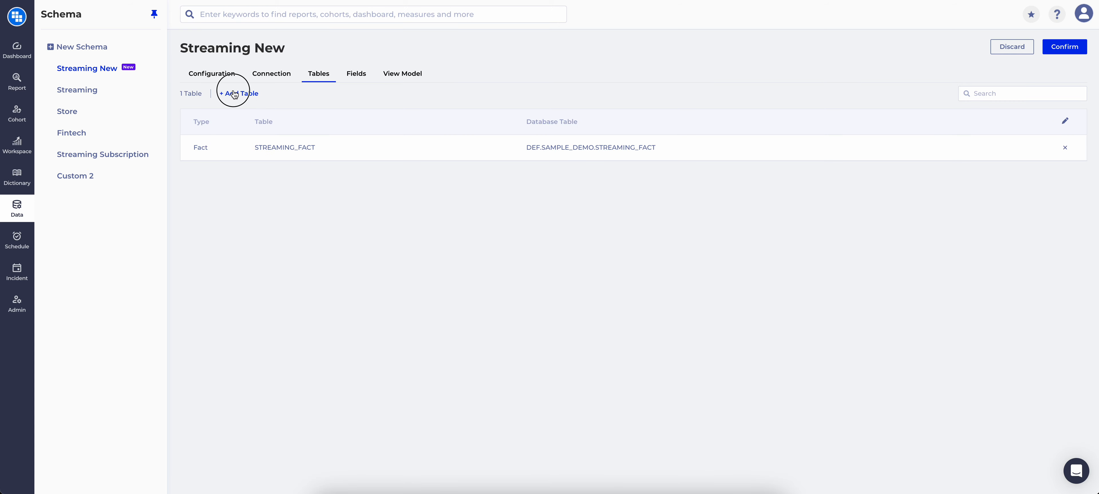
scroll(290, 152, "down", 1)
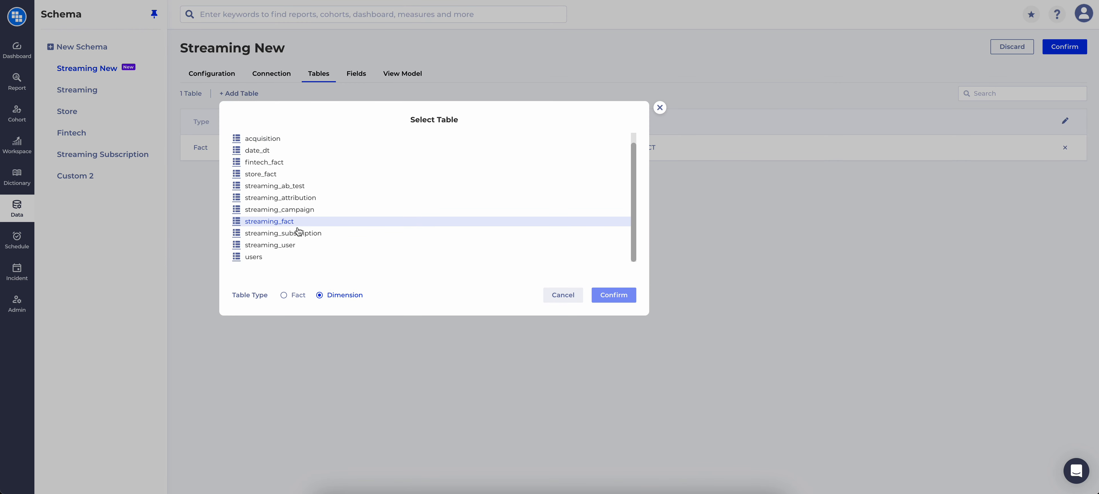
left_click(271, 248)
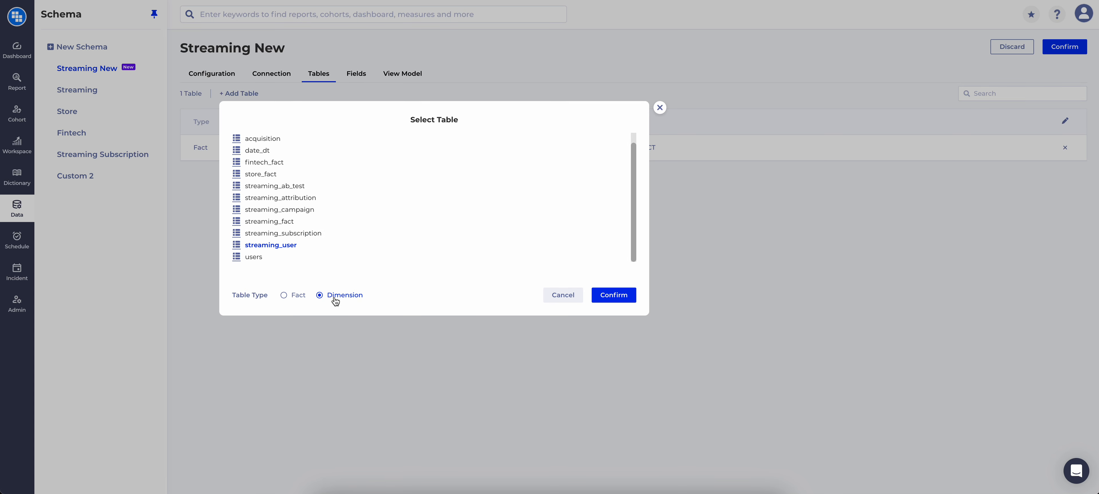
left_click(622, 294)
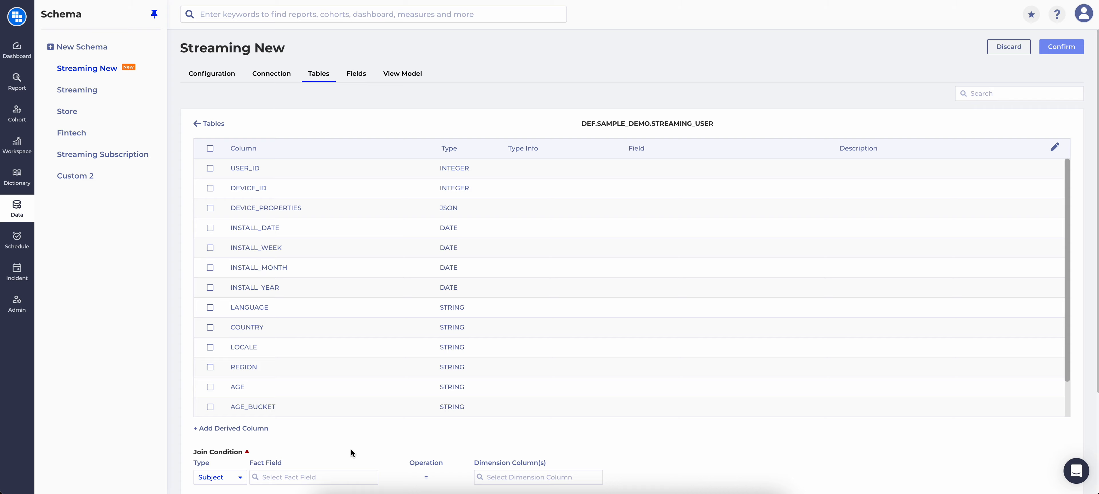
- Define a Subject join condition that matches the fact field user_id to the dimension column user_id
scroll(350, 448, "down", 3)
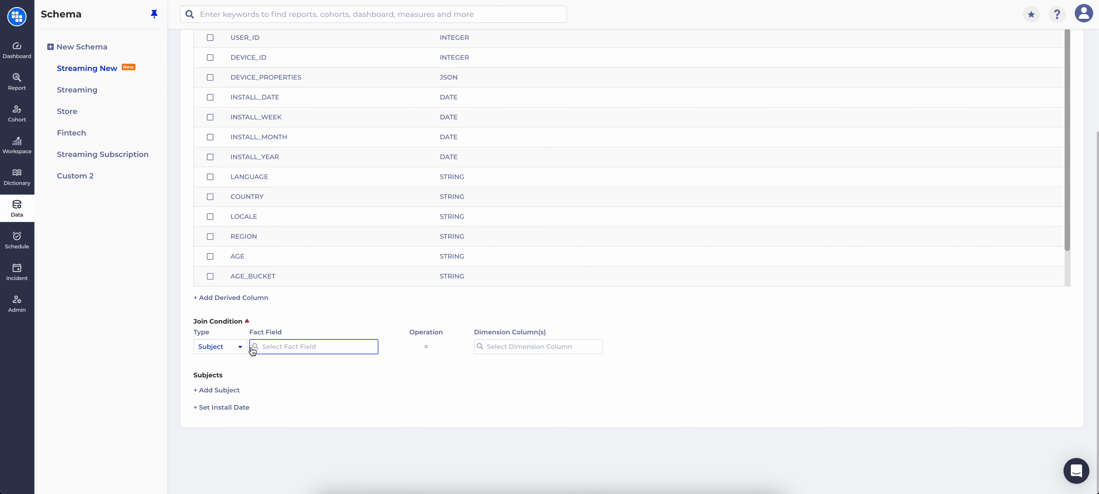
left_click(281, 347)
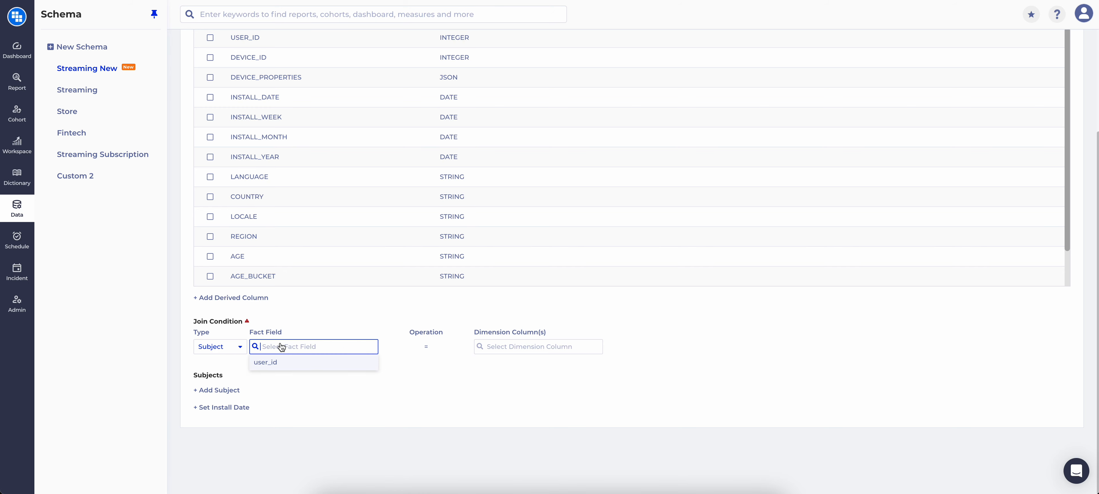
left_click(276, 361)
left_click(512, 349)
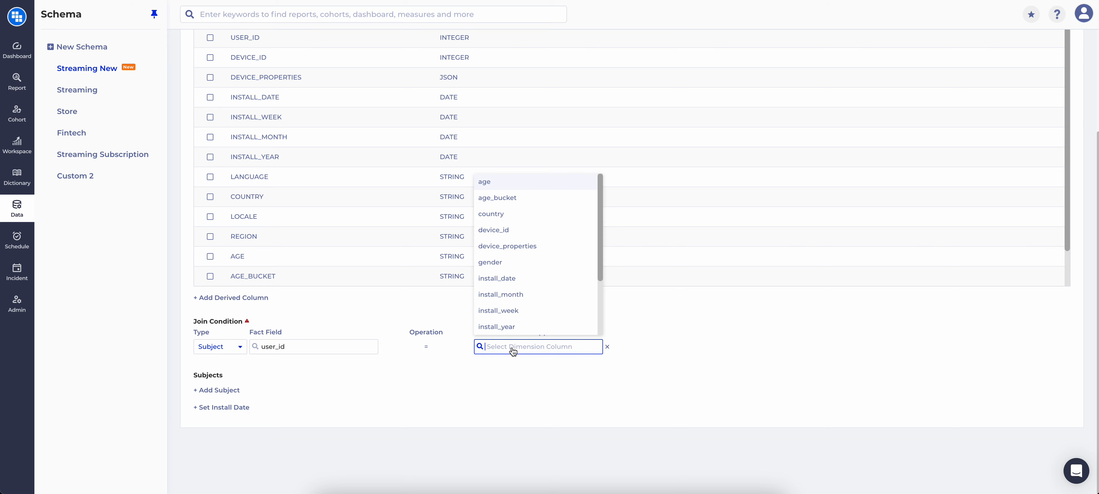
type("user")
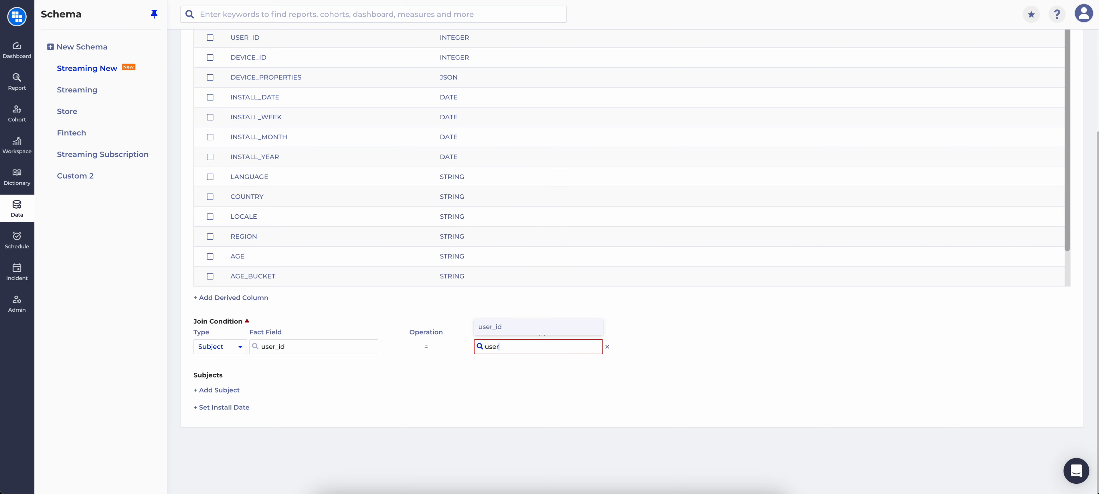
left_click(506, 326)
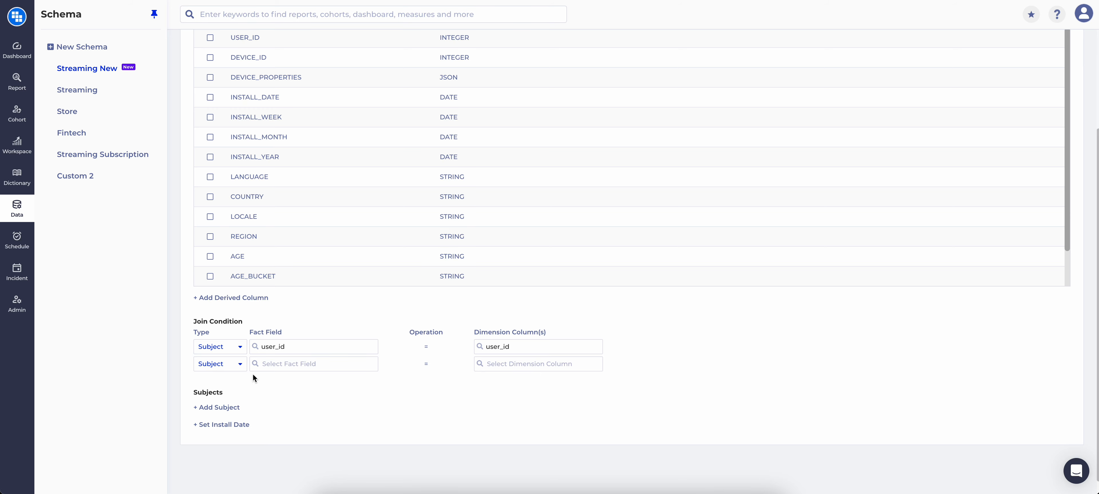
- Try out a Temporal join condition to review its available operations, and remove it again
left_click(238, 365)
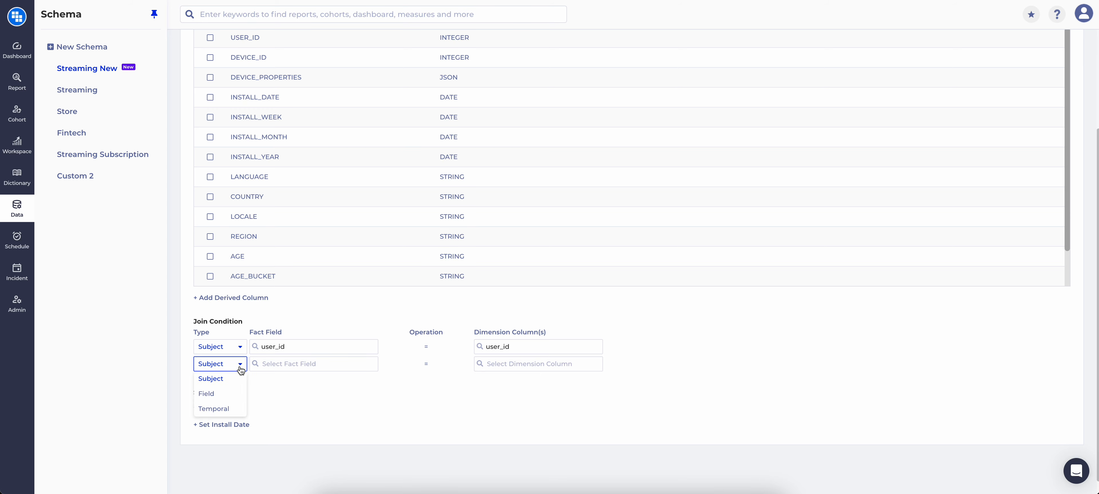
left_click(213, 410)
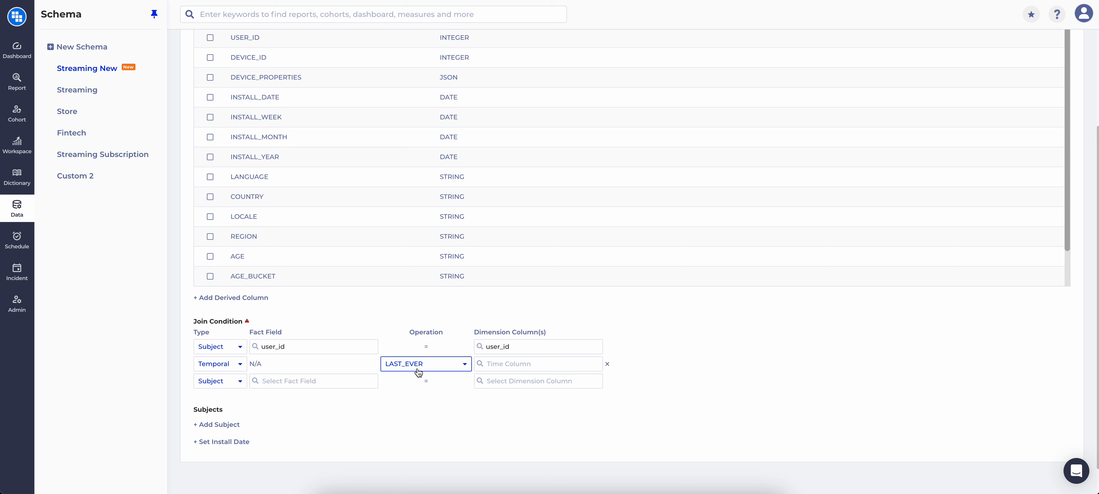
left_click(417, 370)
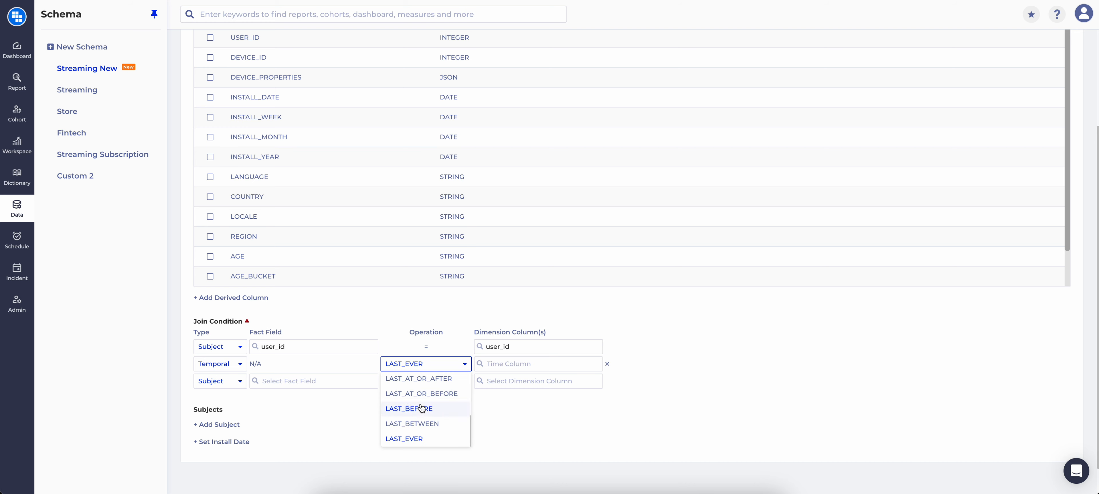
scroll(422, 412, "up", 5)
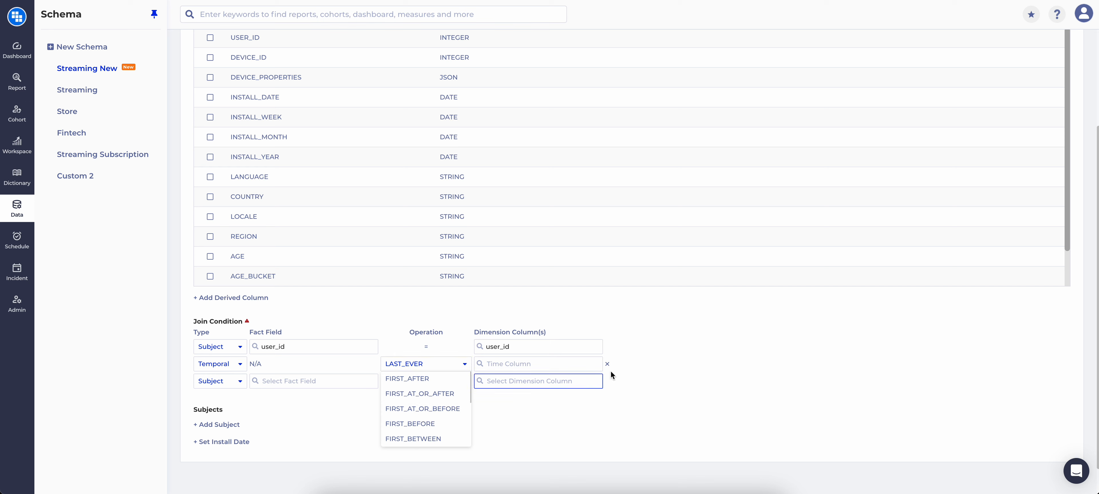
left_click(607, 363)
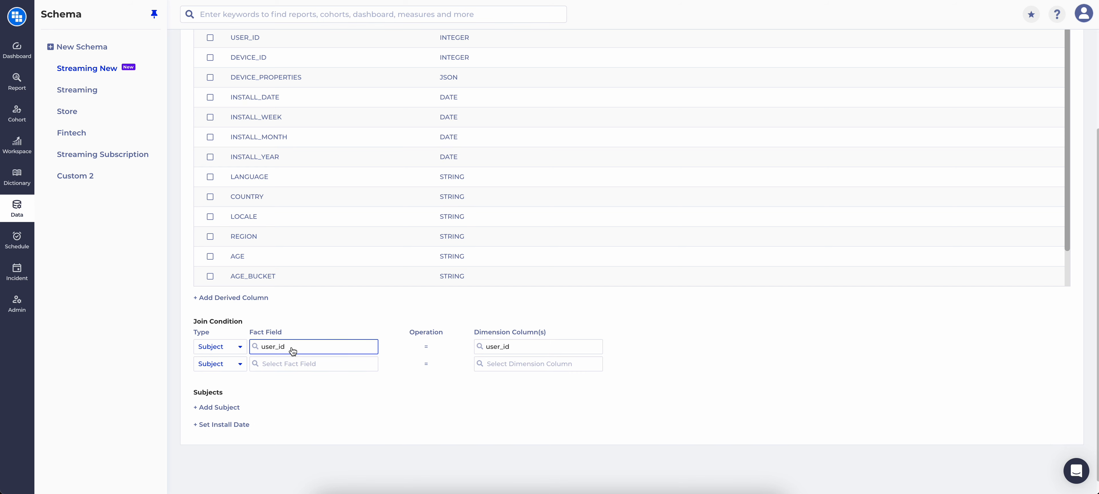
- Add a subject named Device ID to the streaming_user table and map it to the device_id column
left_click(219, 408)
left_click(261, 411)
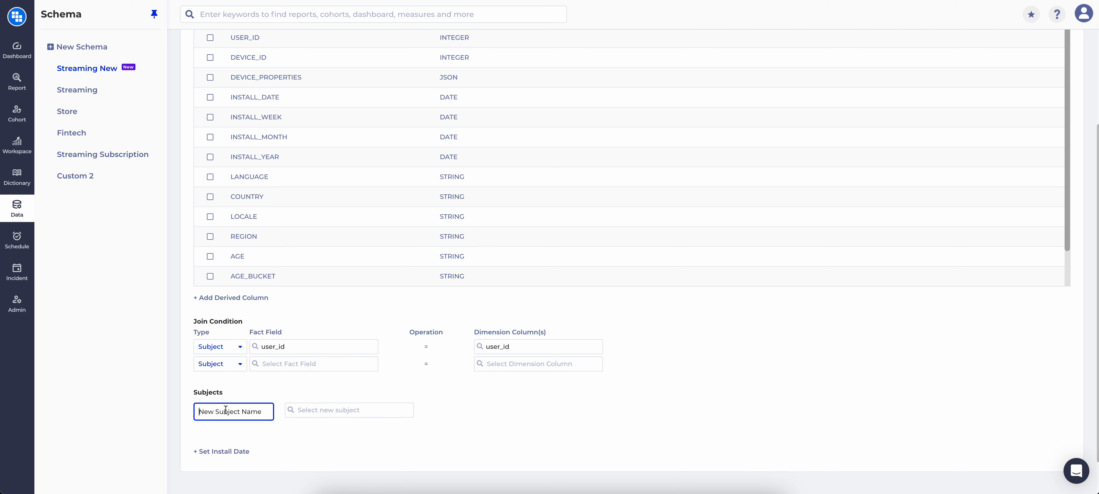
double_click(226, 410)
key("ctrl+a")
type("Device ID")
left_click(334, 410)
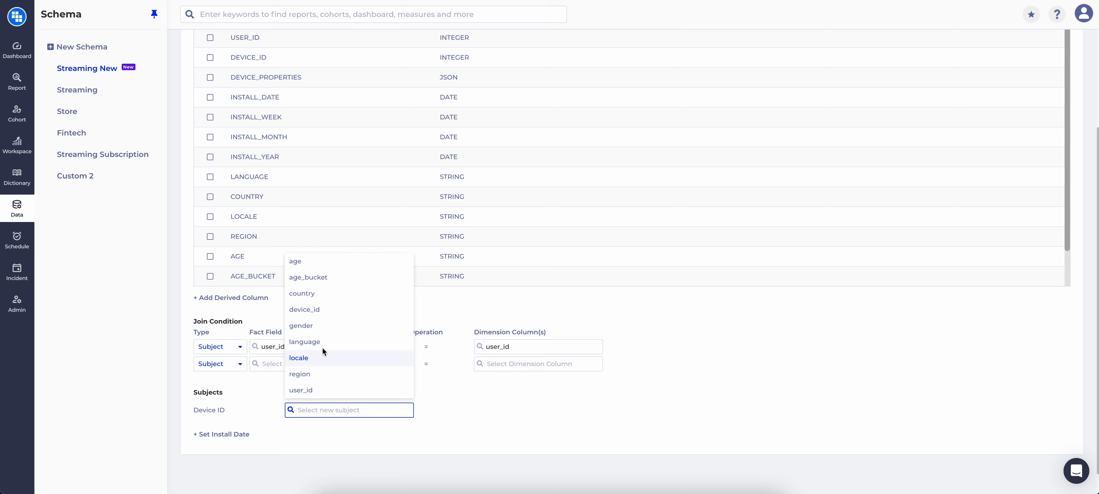
left_click(318, 313)
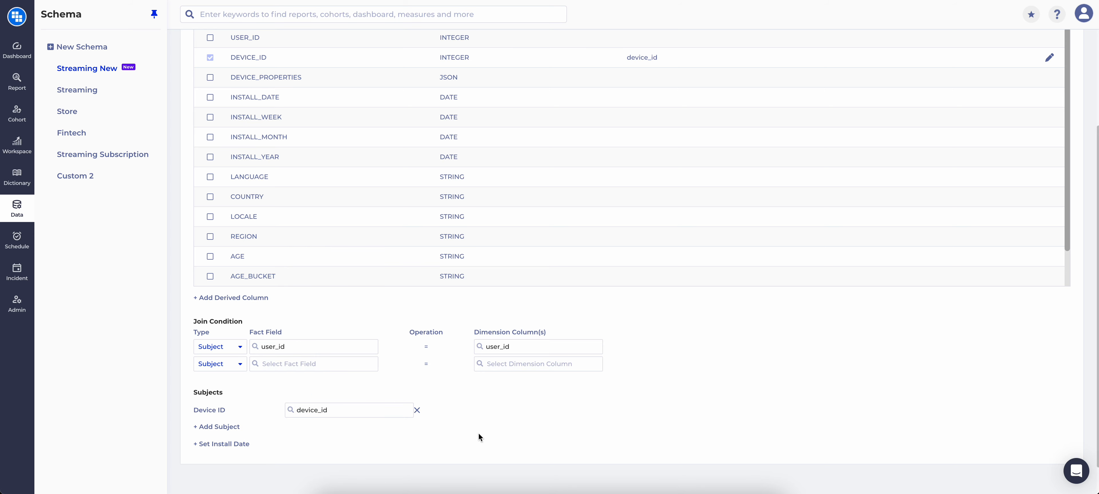
- Set the streaming_user table's Install Date to the install_date column and return to the table list
left_click(211, 444)
left_click(332, 448)
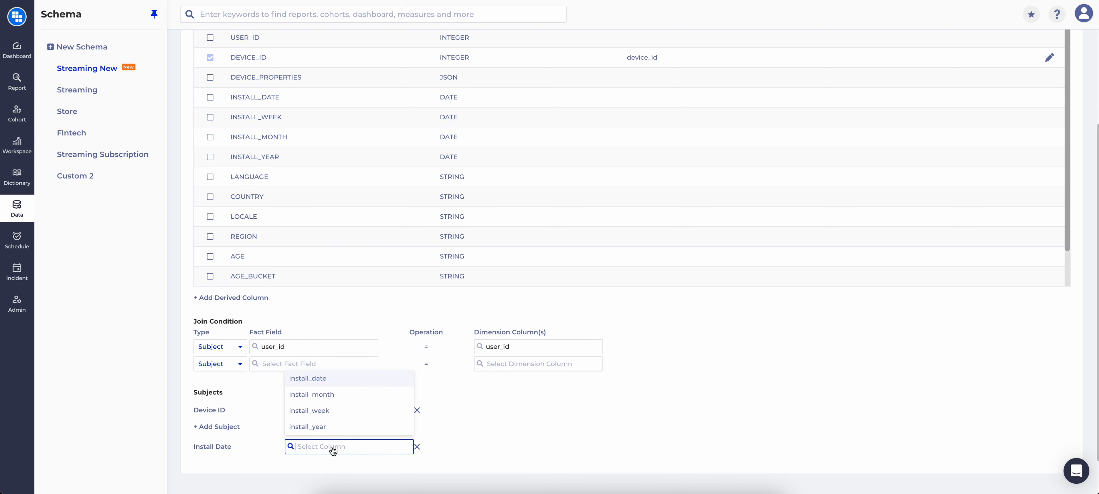
left_click(322, 382)
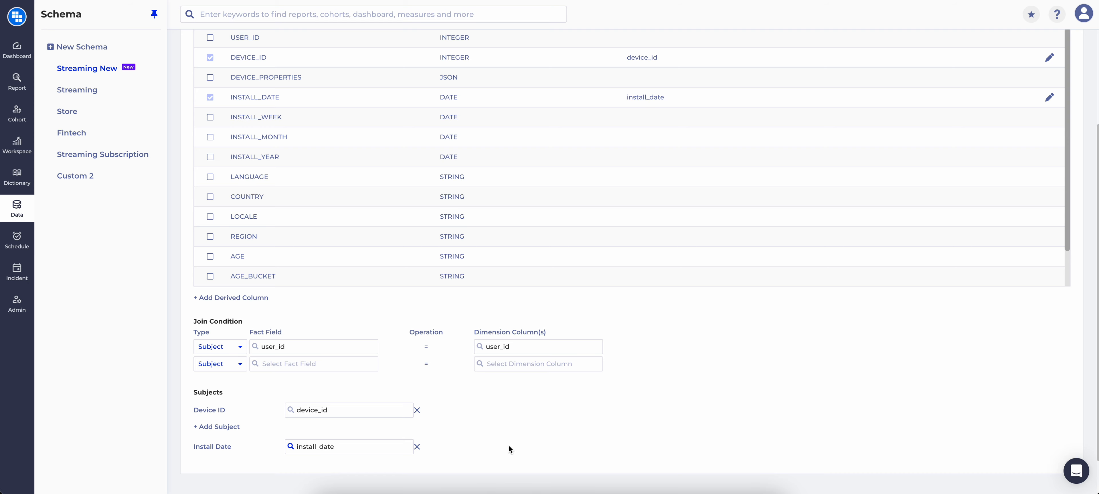
scroll(605, 410, "up", 3)
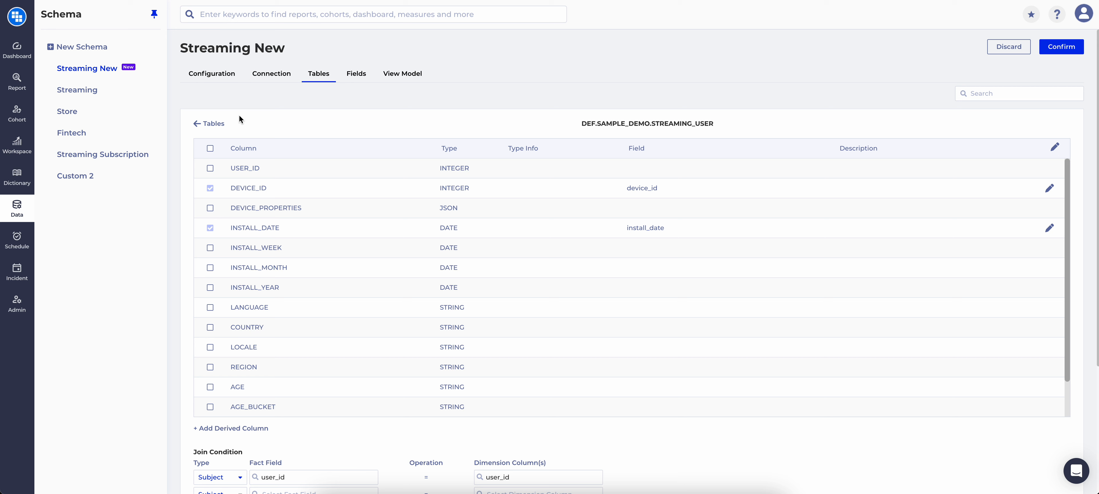
left_click(209, 123)
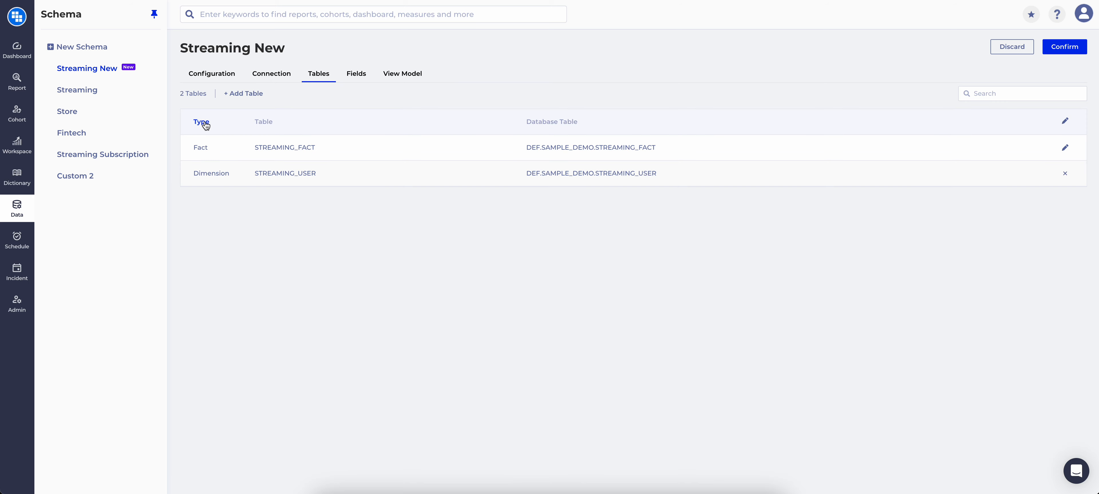
- Review the schema's list of fields and check that the event_name field's name can be edited
left_click(358, 76)
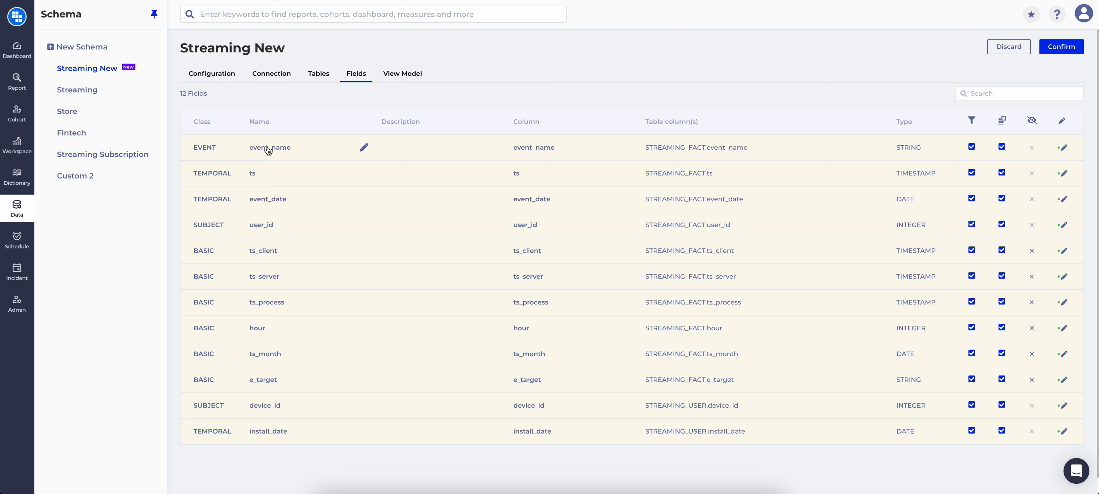
left_click(364, 147)
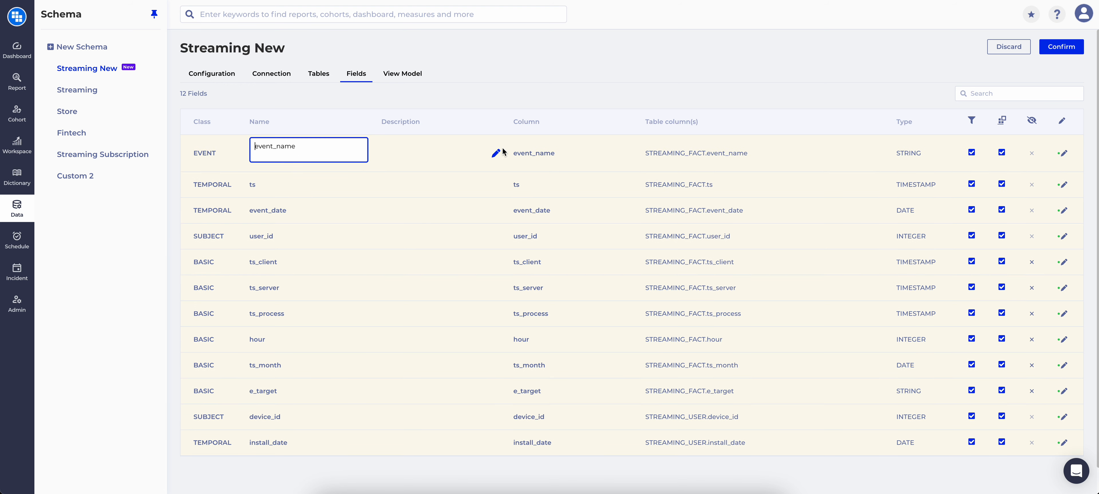
left_click(656, 76)
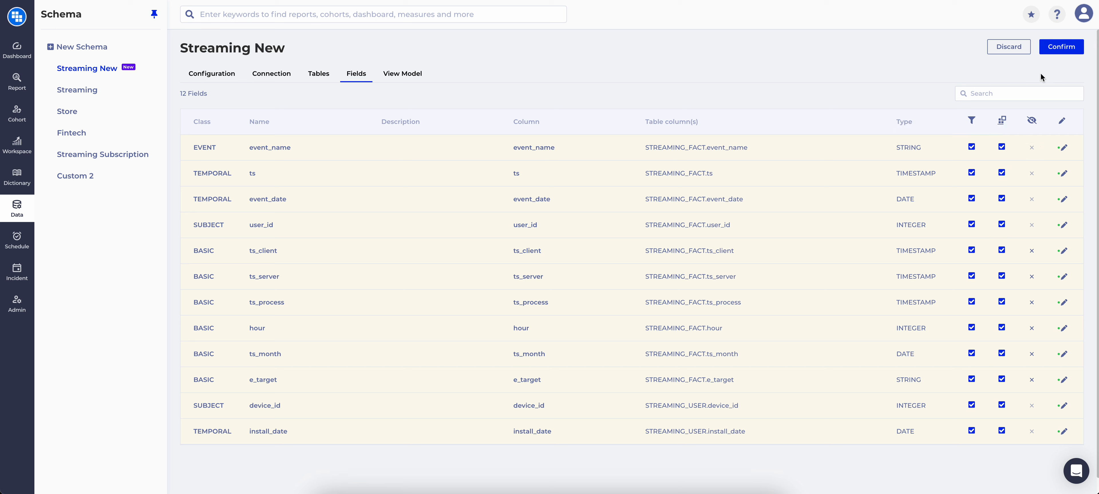
- Display the schema's view model and examine the join between the fact table and the STREAMING_USER table
left_click(404, 75)
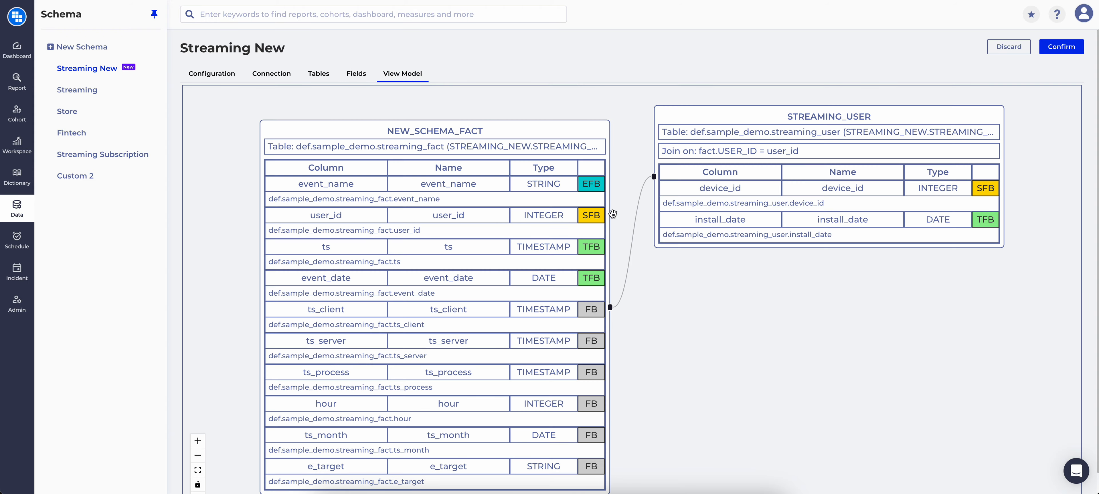
mouse_move(624, 234)
left_mouse_down()
mouse_move(578, 182)
mouse_move(618, 224)
left_mouse_up()
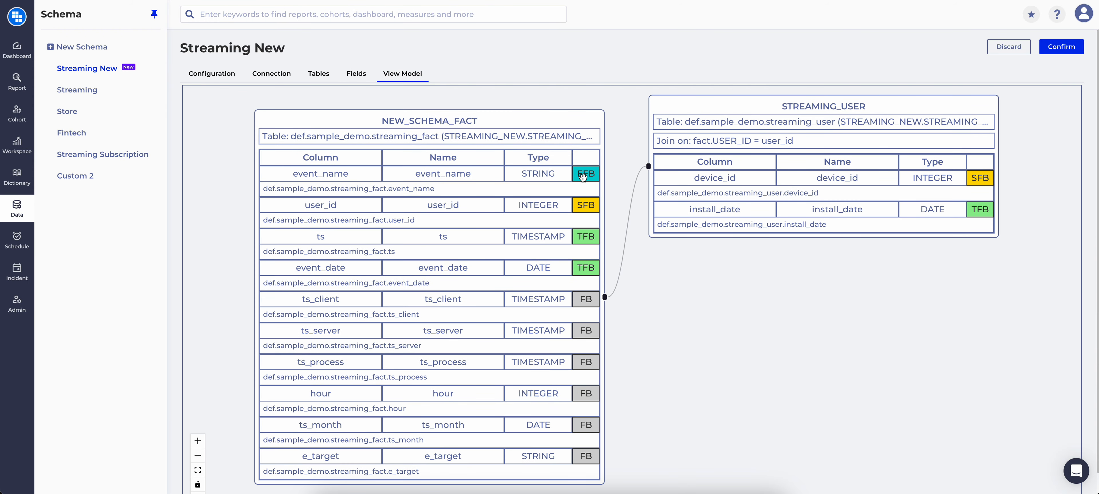